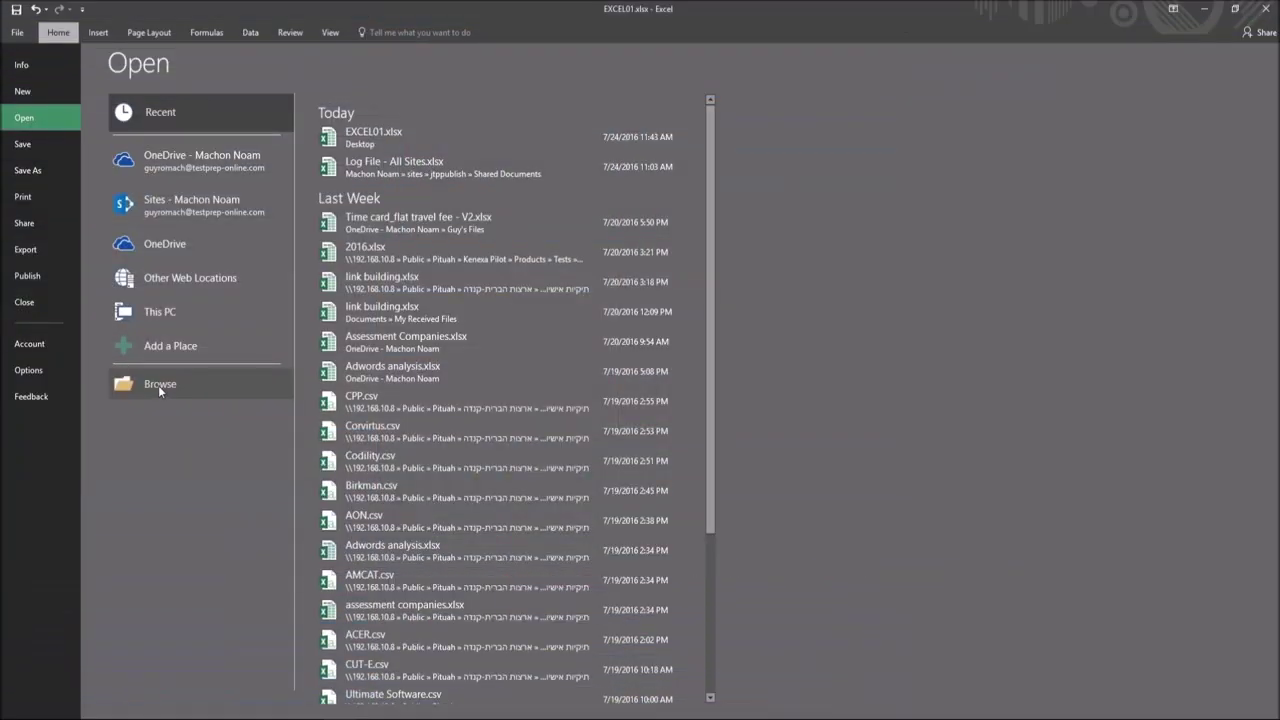
- Open the EXCEL01.xlsx sales workbook from the Browse dialog
left_click(158, 385)
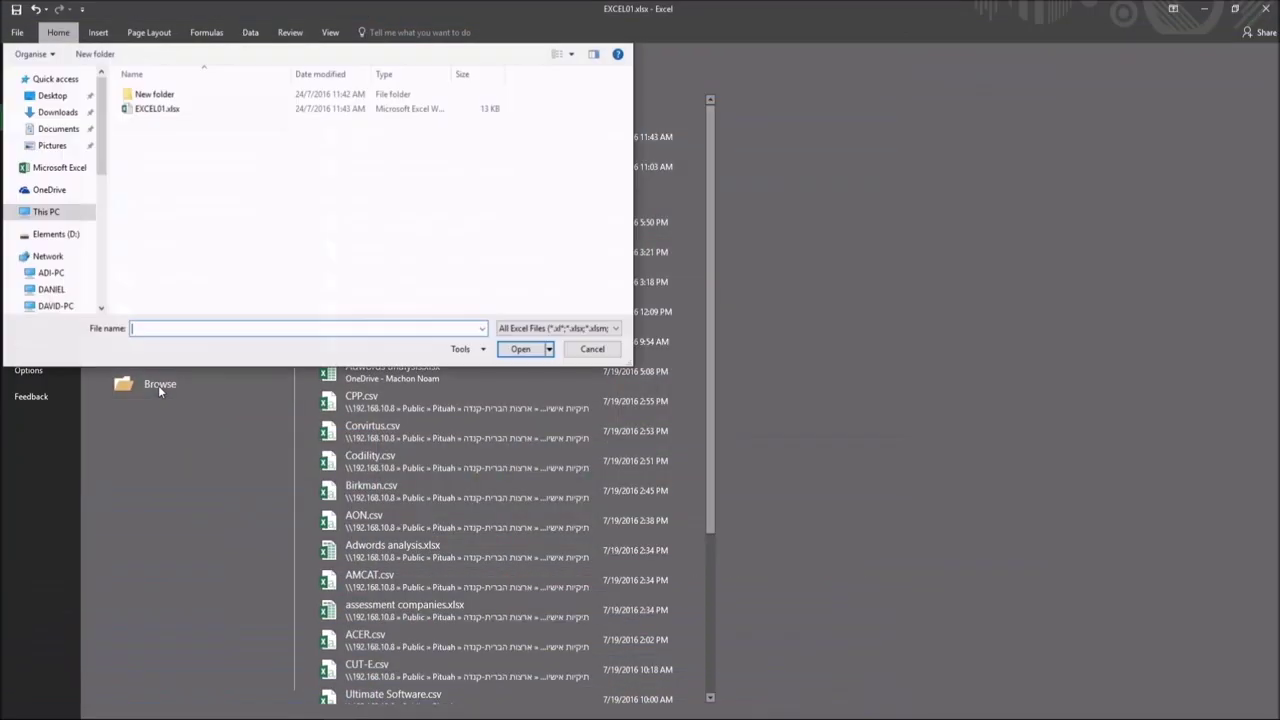
double_click(147, 109)
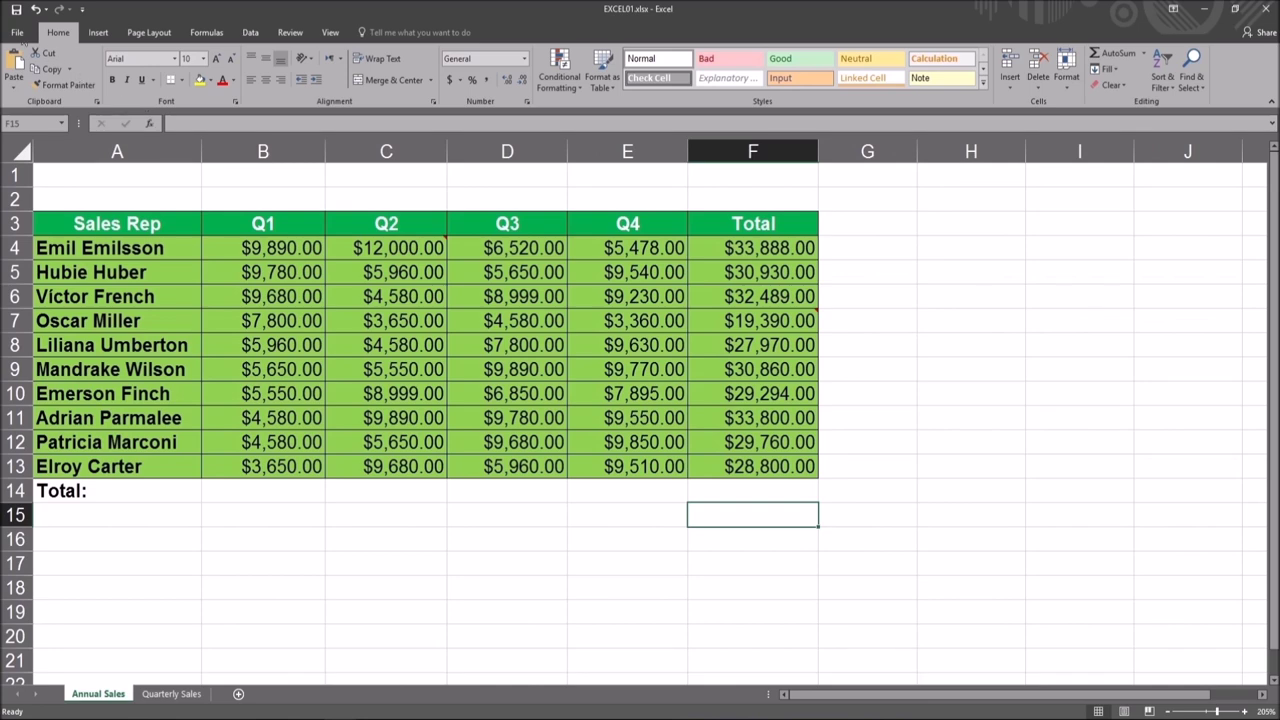
left_click(17, 32)
- Set up Save As for EXCEL01.xlsx on the Desktop and check the Excel Workbook type
left_click(40, 170)
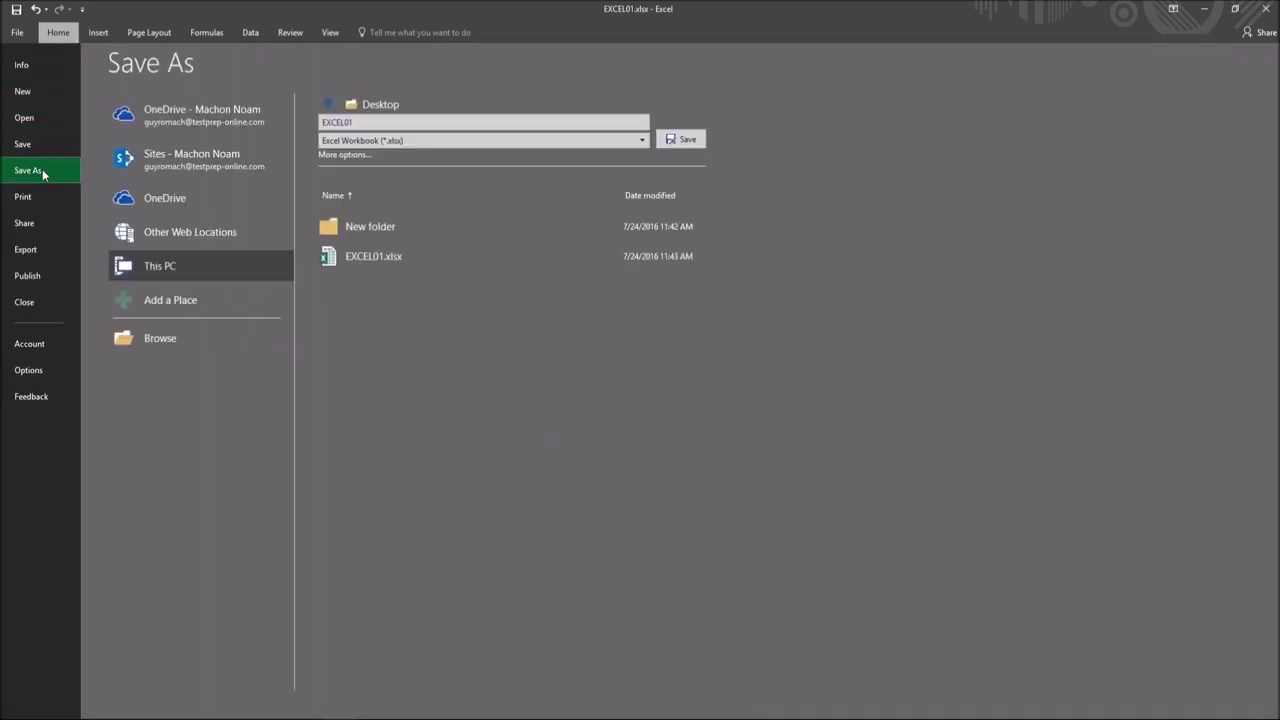
left_click(165, 338)
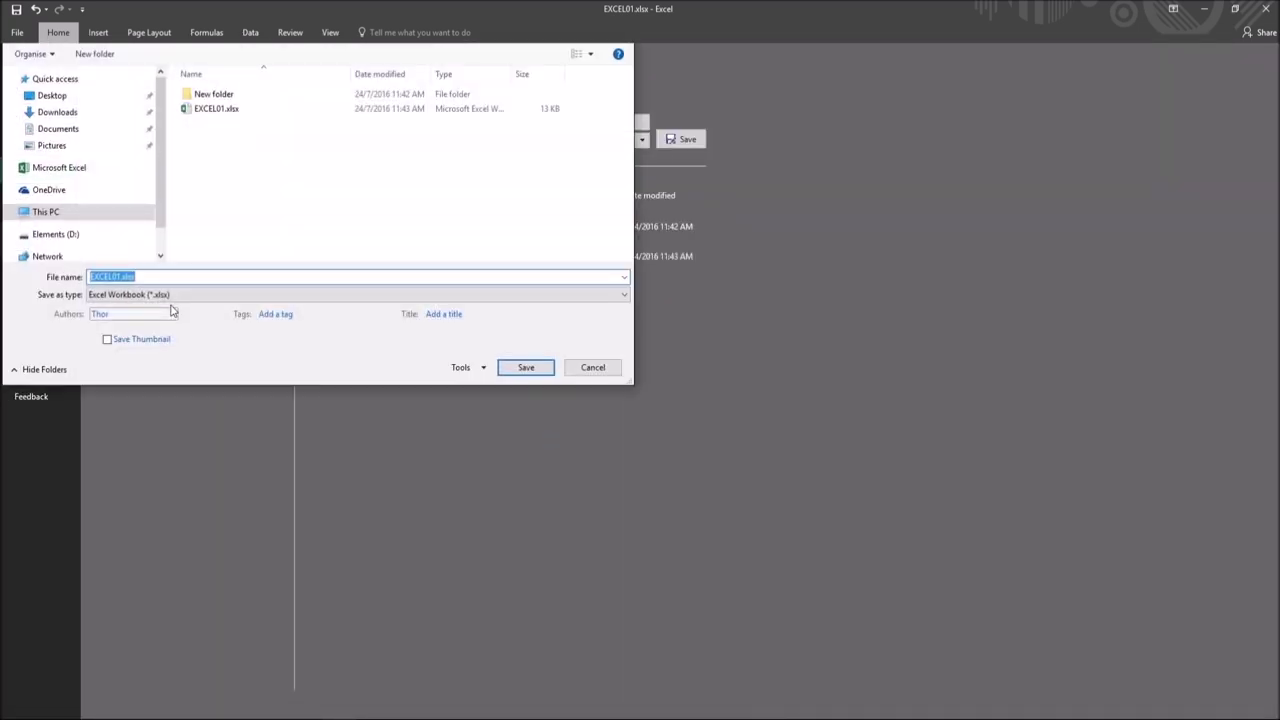
left_click(199, 298)
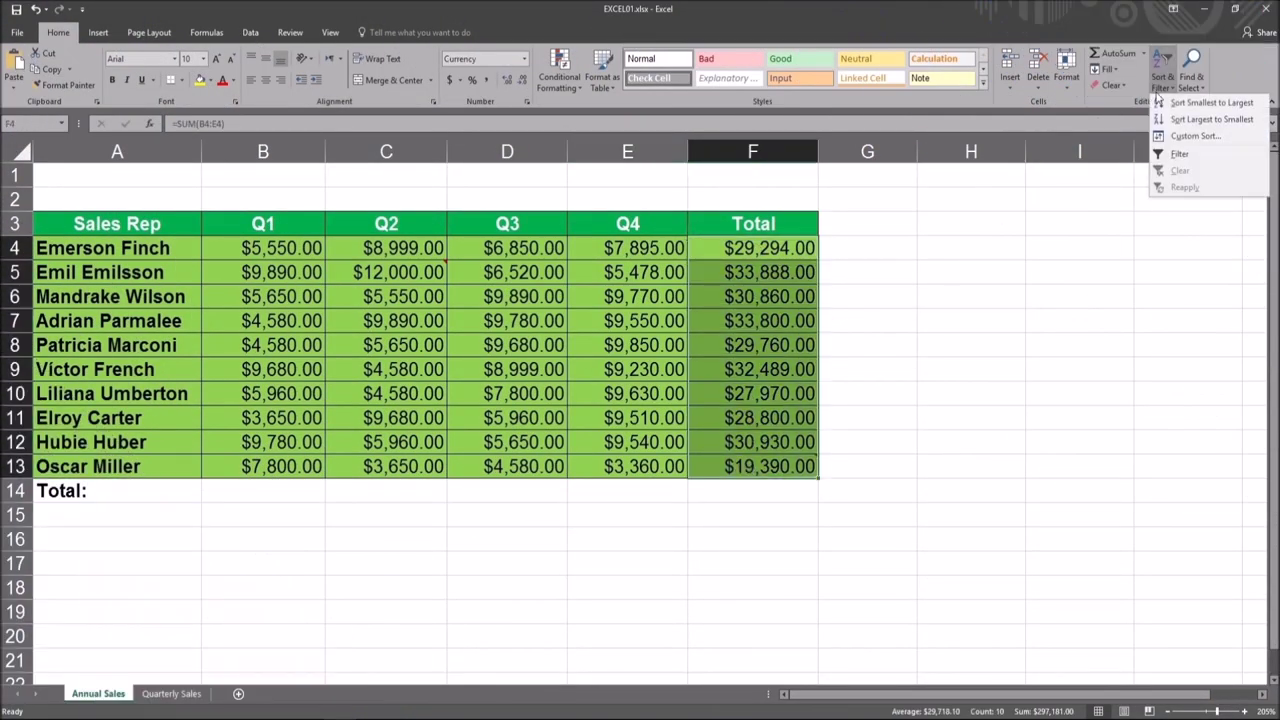
- Sort whole rows by Total largest to smallest, then select the table A3:F13
left_click(1210, 119)
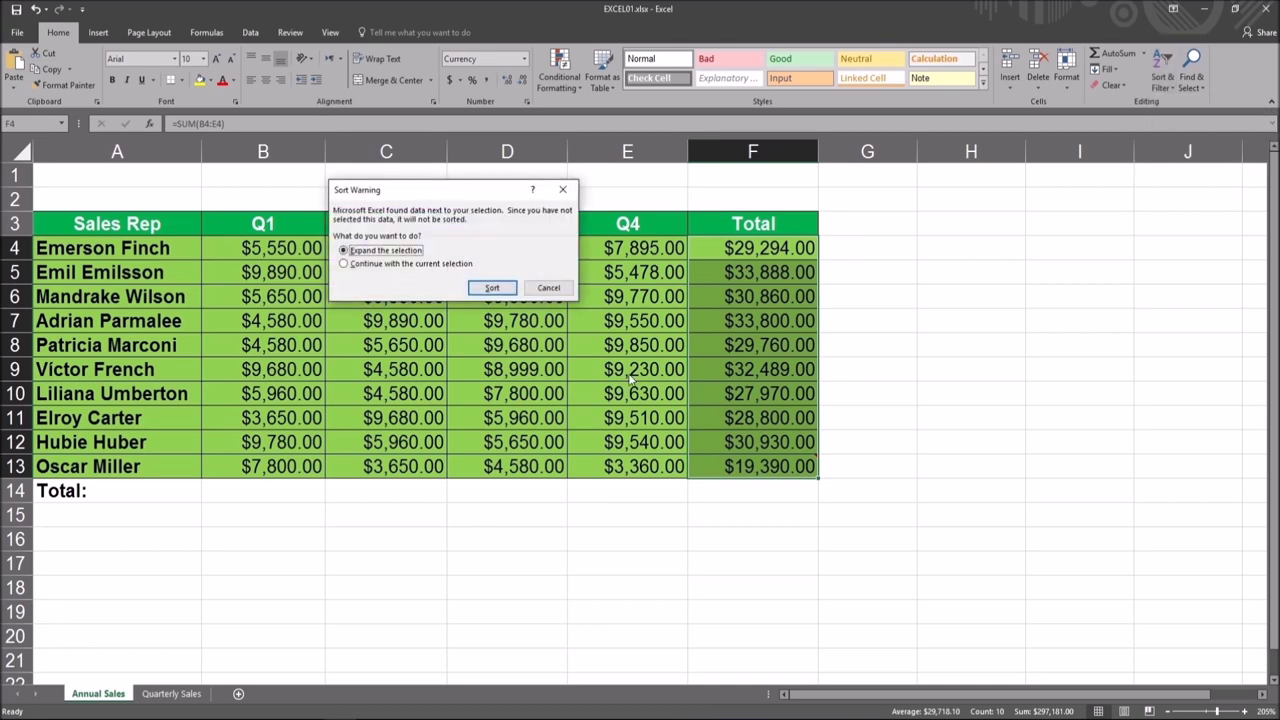
left_click(487, 289)
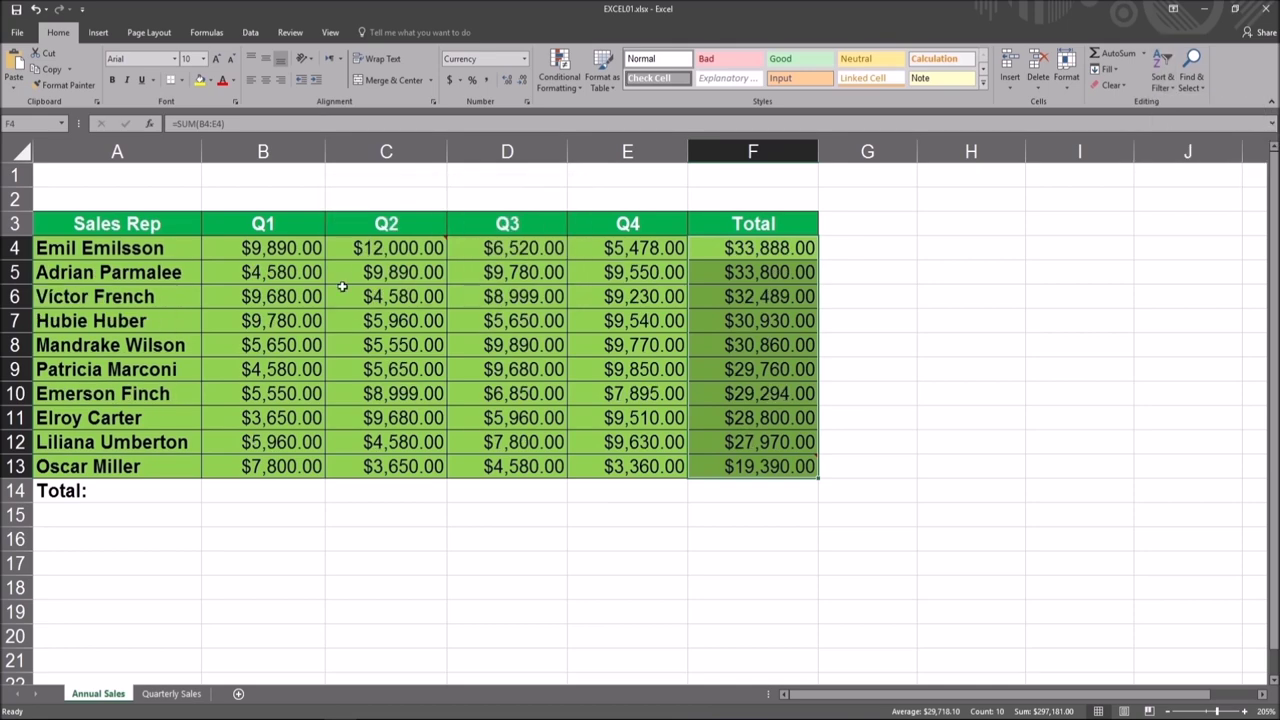
left_click_drag(131, 228, 815, 470)
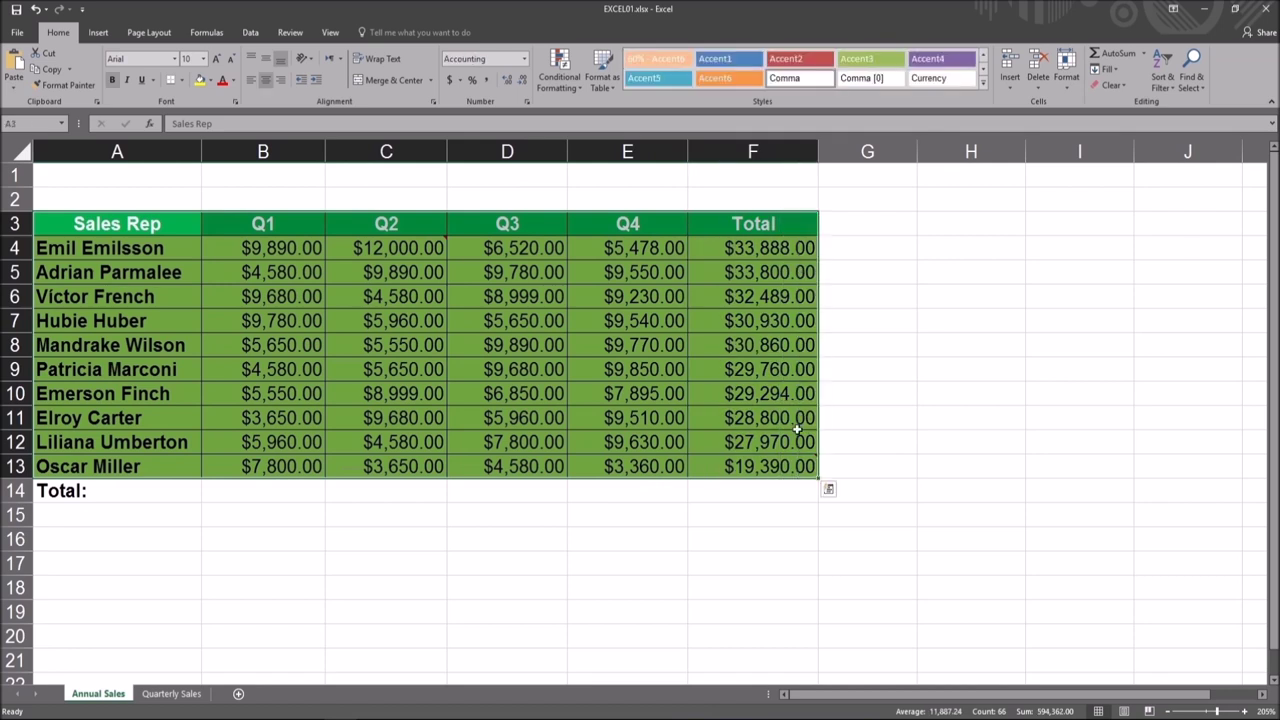
- In Custom Sort, make Q1 the first sort level on cell values
left_click(1161, 87)
left_click(1195, 134)
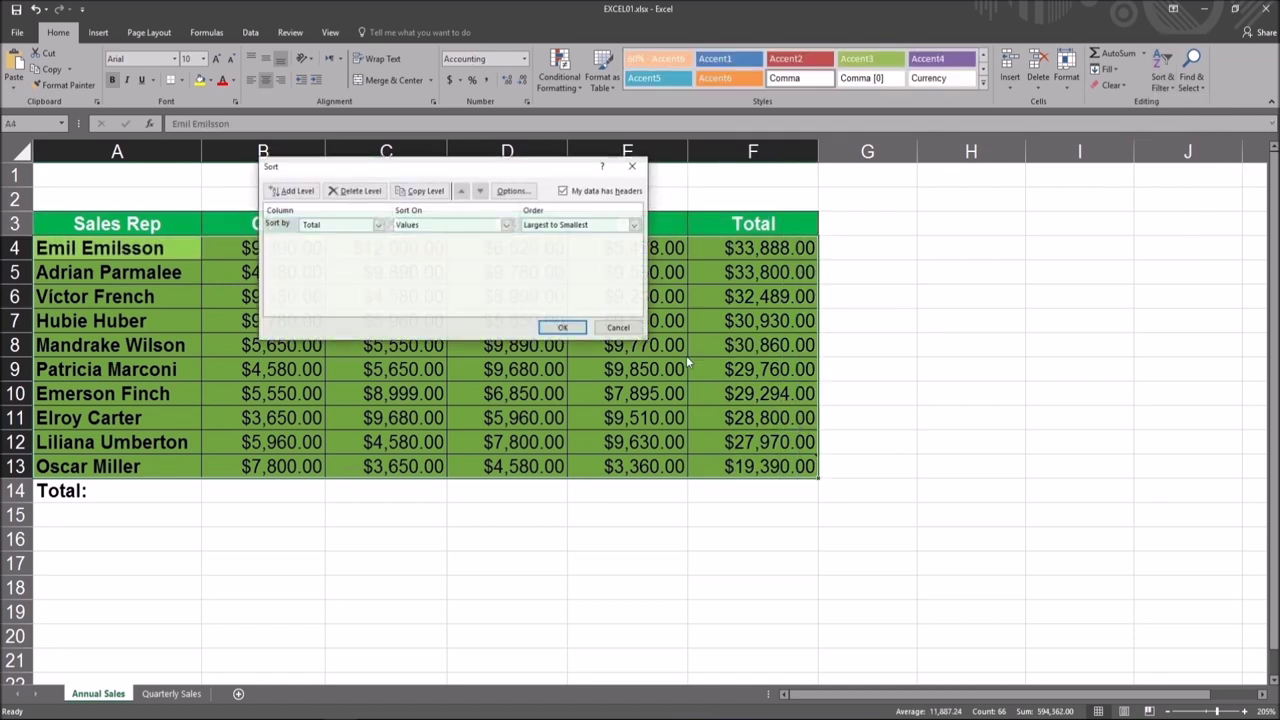
left_click(314, 229)
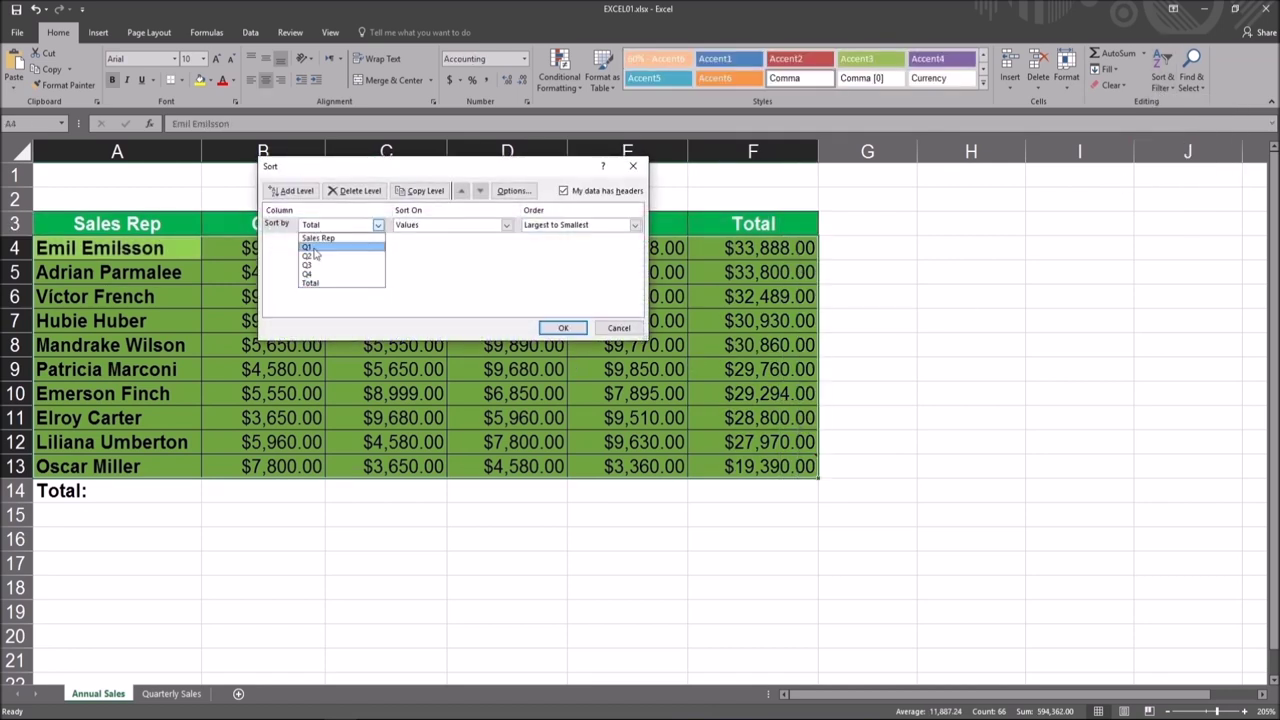
left_click(314, 254)
left_click(420, 228)
left_click(596, 236)
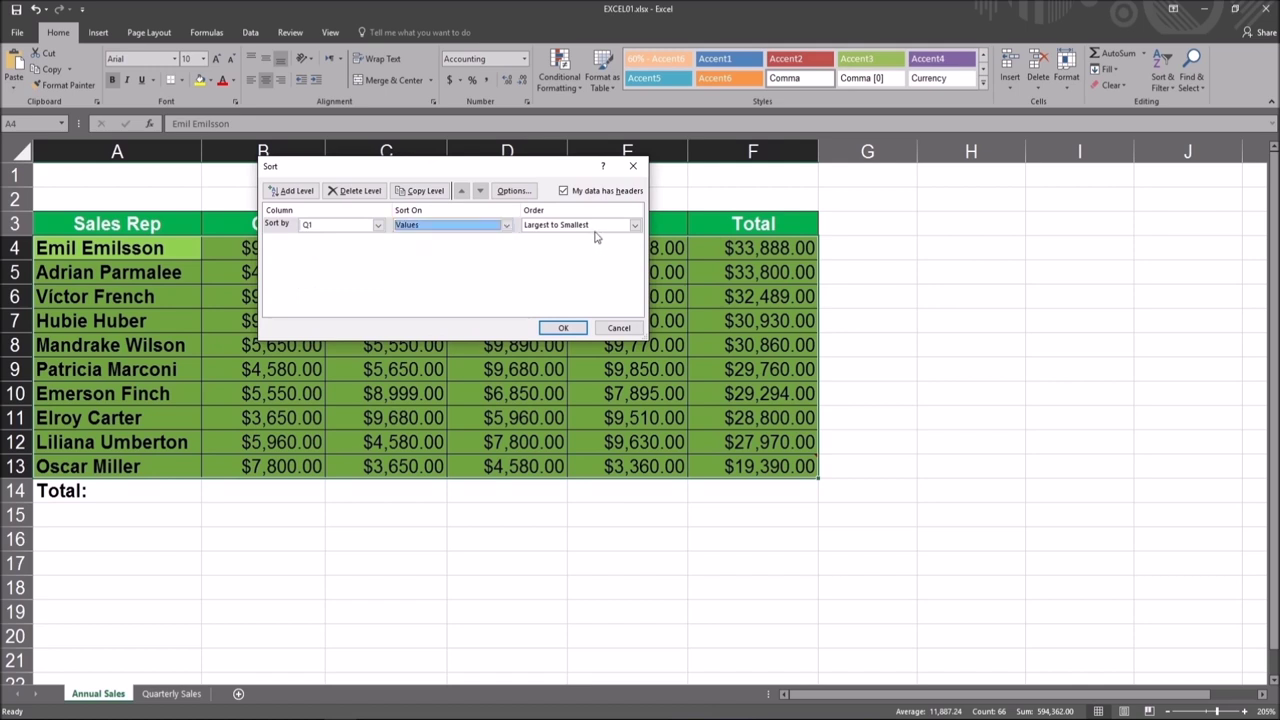
- Add a second level sorting Q2 largest to smallest and apply the sort
left_click(298, 191)
left_click(378, 241)
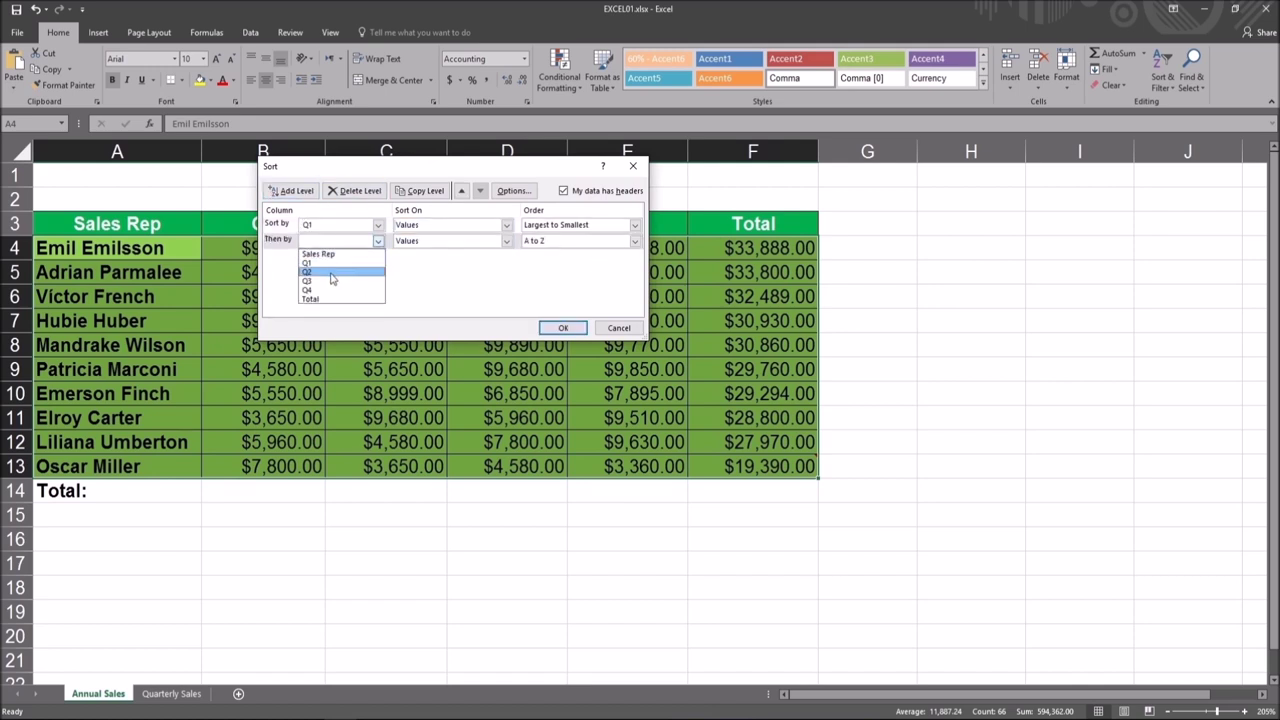
left_click(340, 271)
left_click(558, 243)
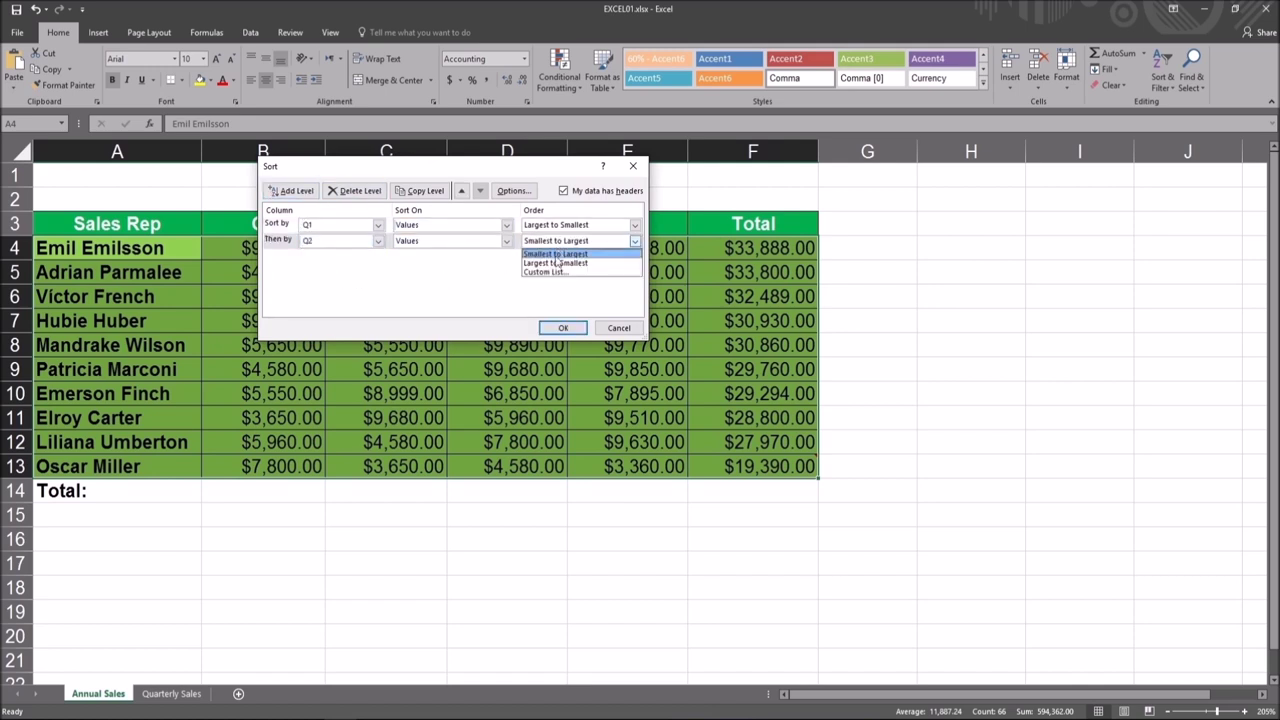
left_click(557, 263)
left_click(566, 330)
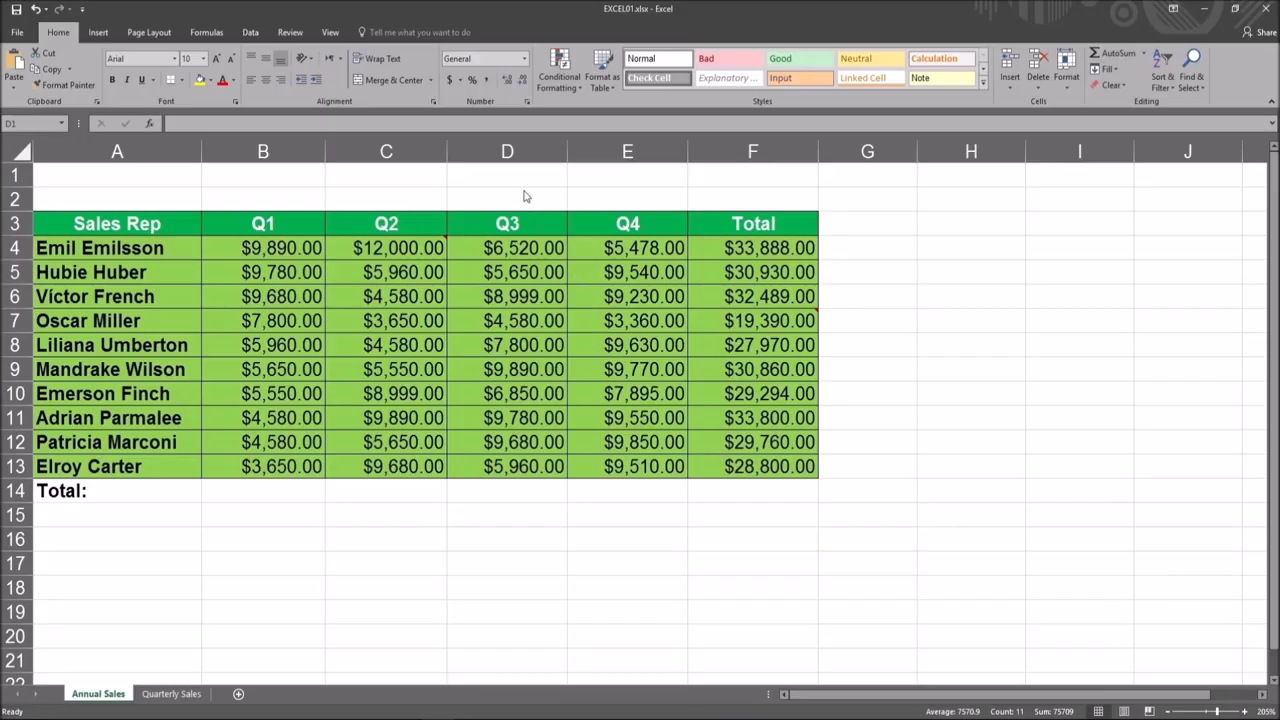
- Insert a blank column D before Q3, then select cell E6
left_click(506, 151)
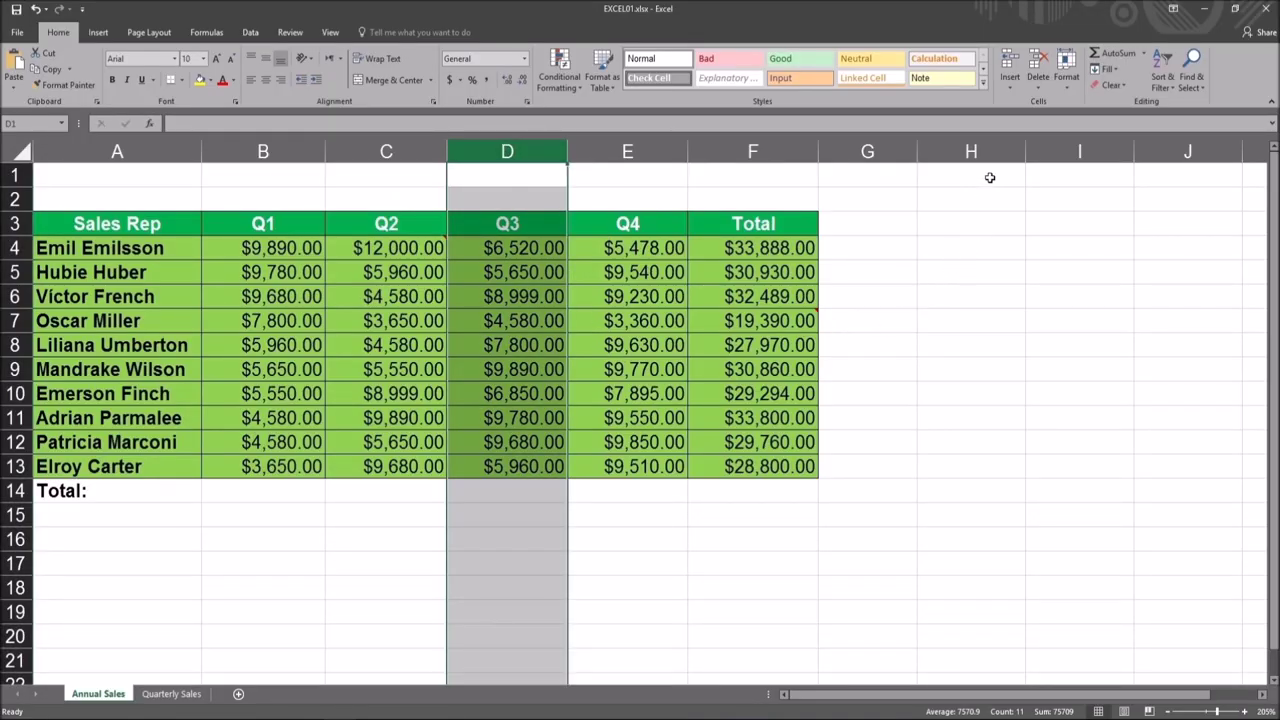
right_click(519, 153)
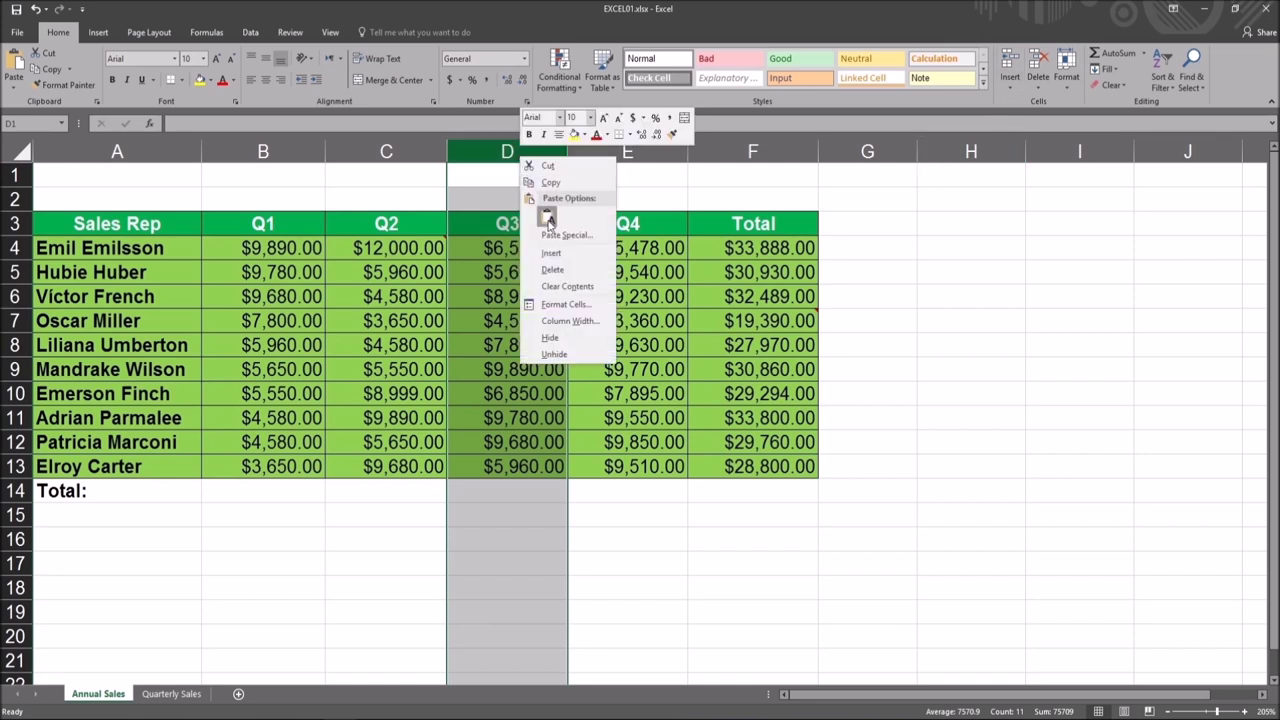
left_click(551, 255)
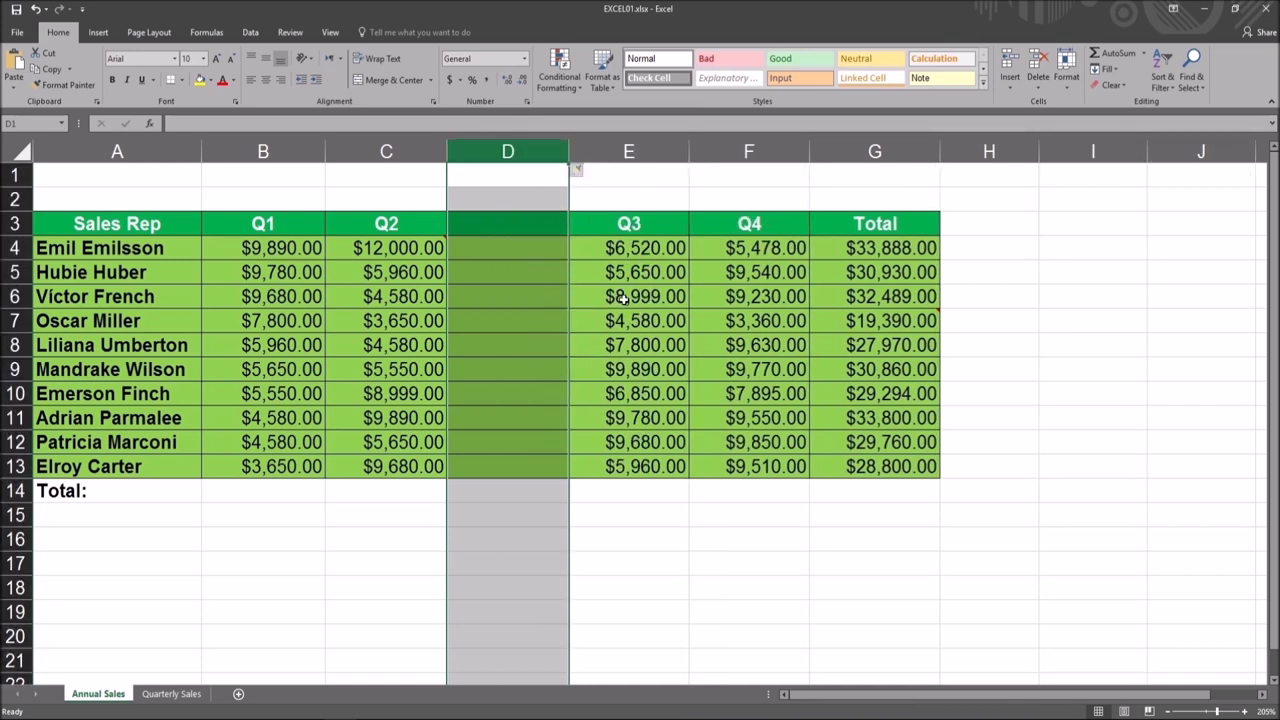
left_click(622, 298)
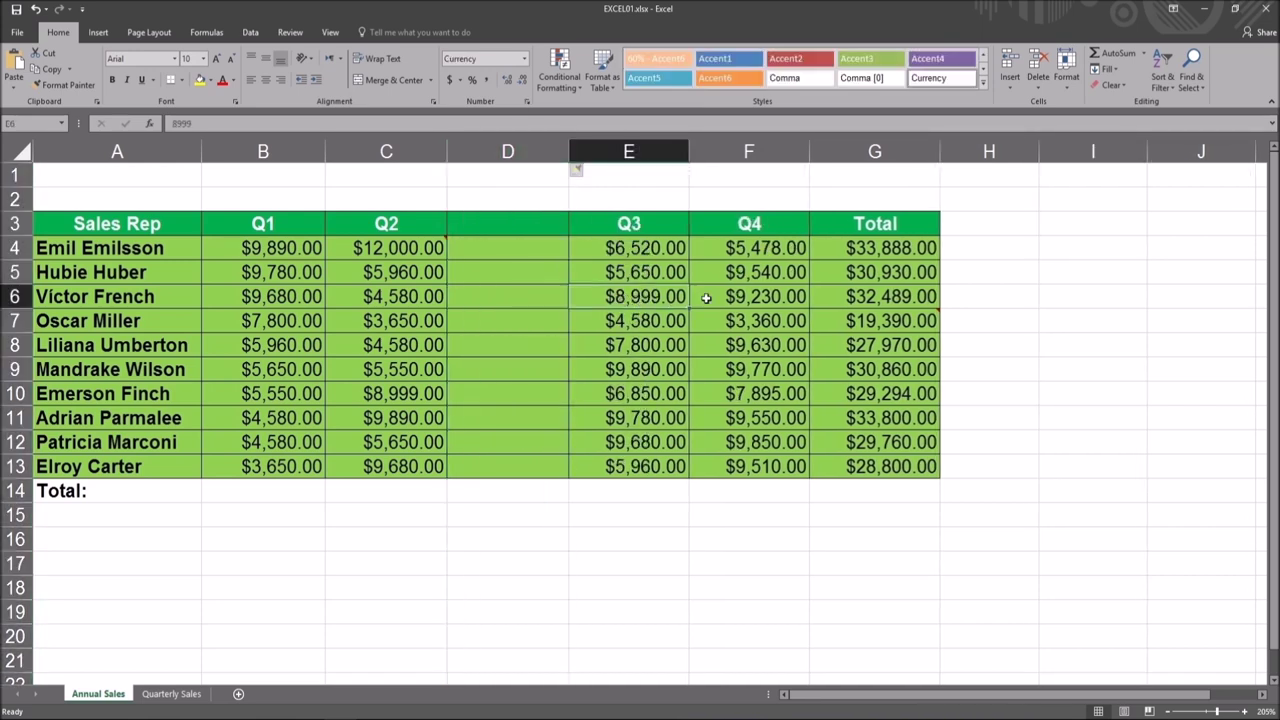
left_click(1010, 78)
- Insert a blank row above row 6 and another blank column before Q3
left_click(1019, 121)
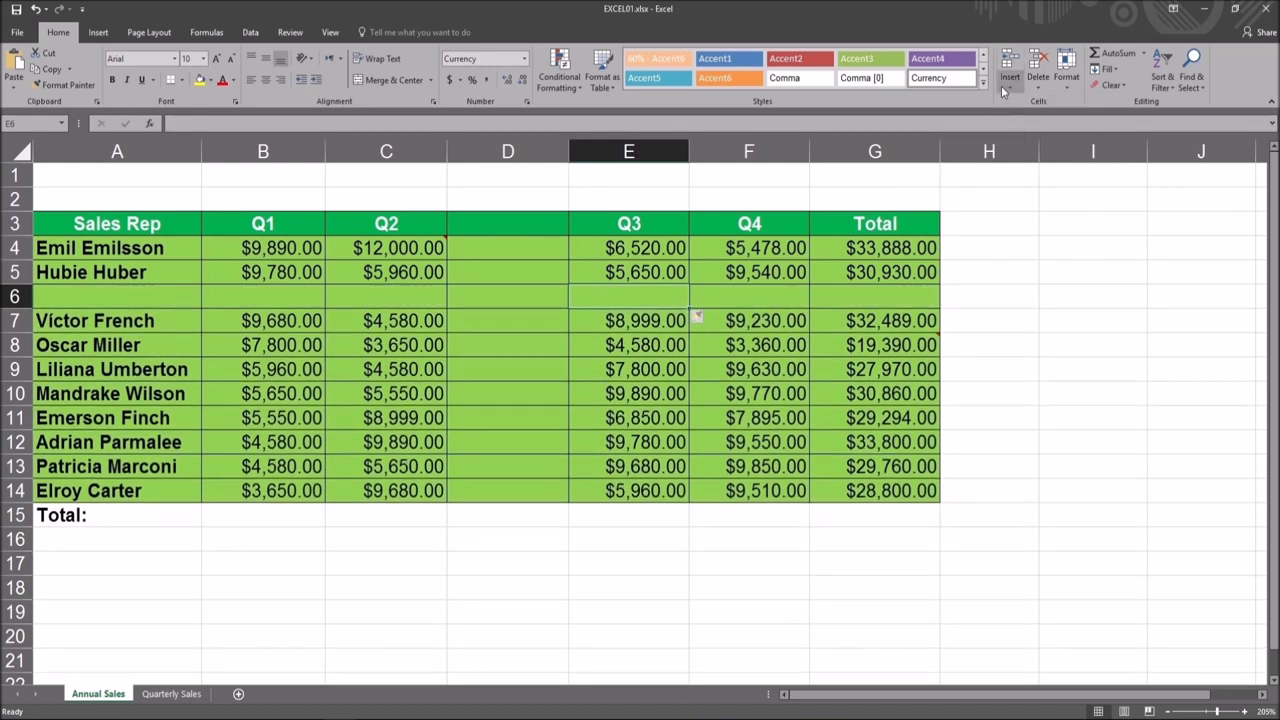
left_click(1002, 89)
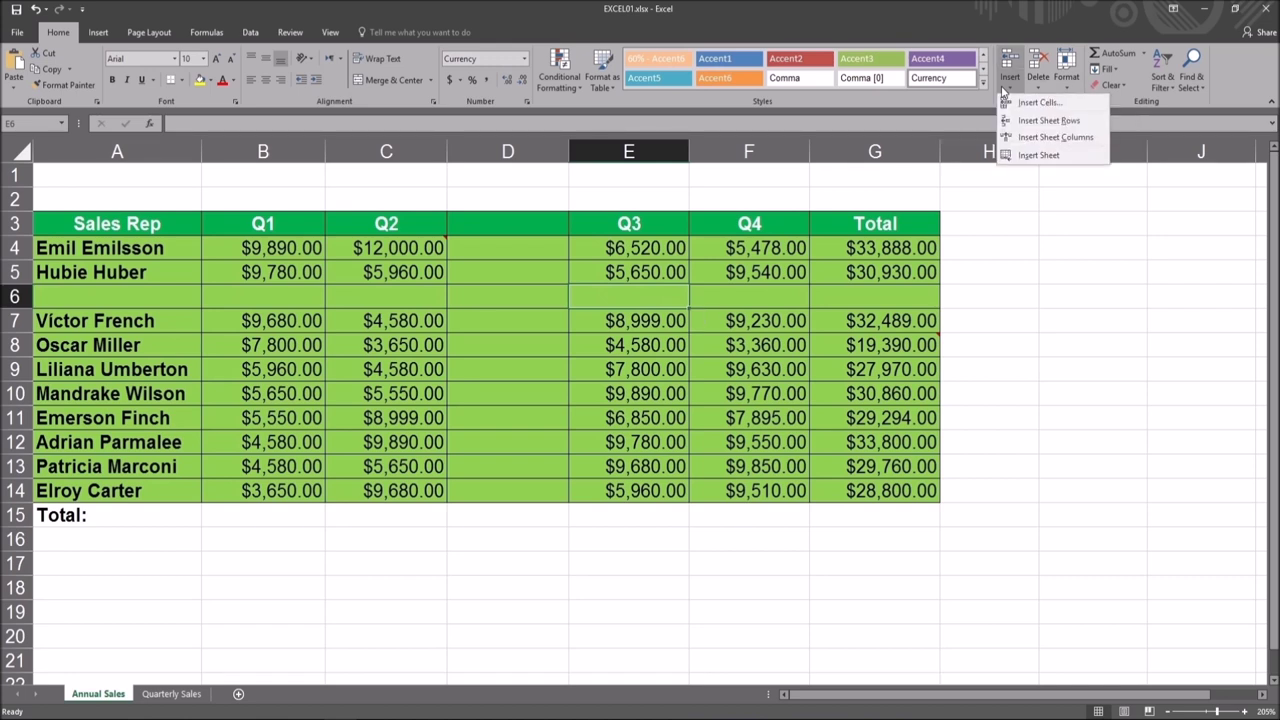
left_click(1014, 138)
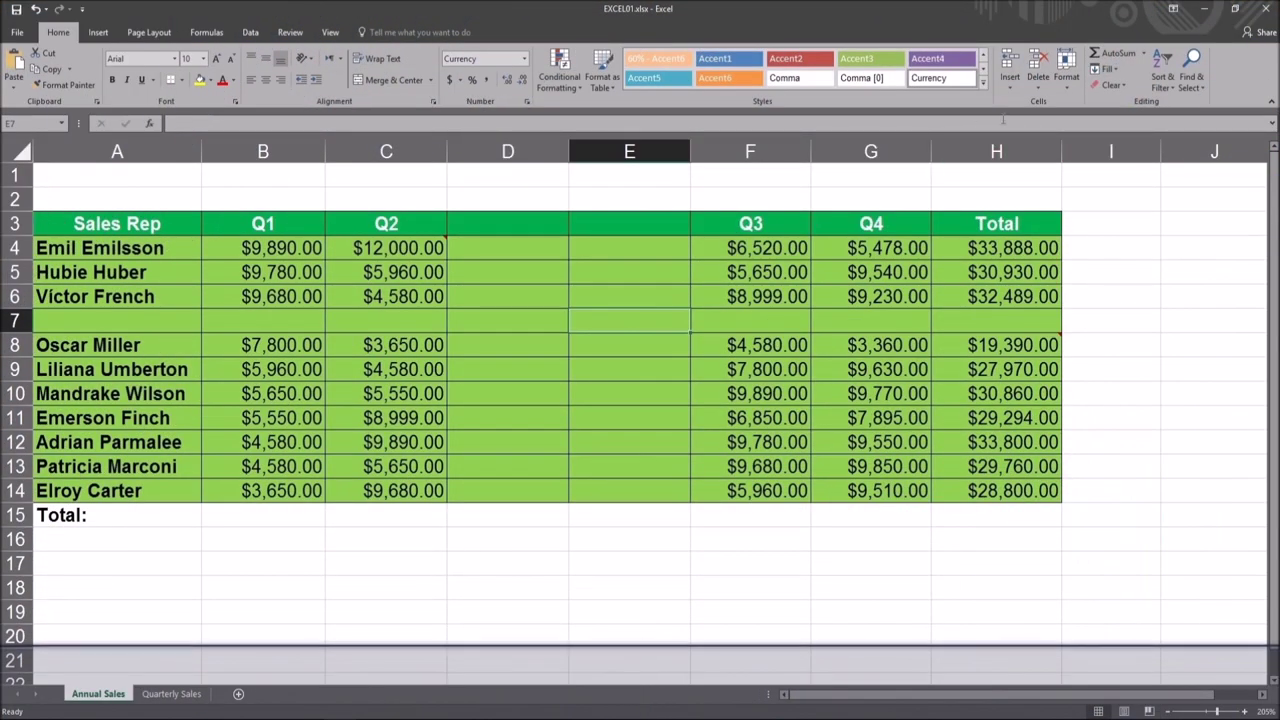
- Delete the empty row from the table and select header cells B3:G3
left_click(1035, 87)
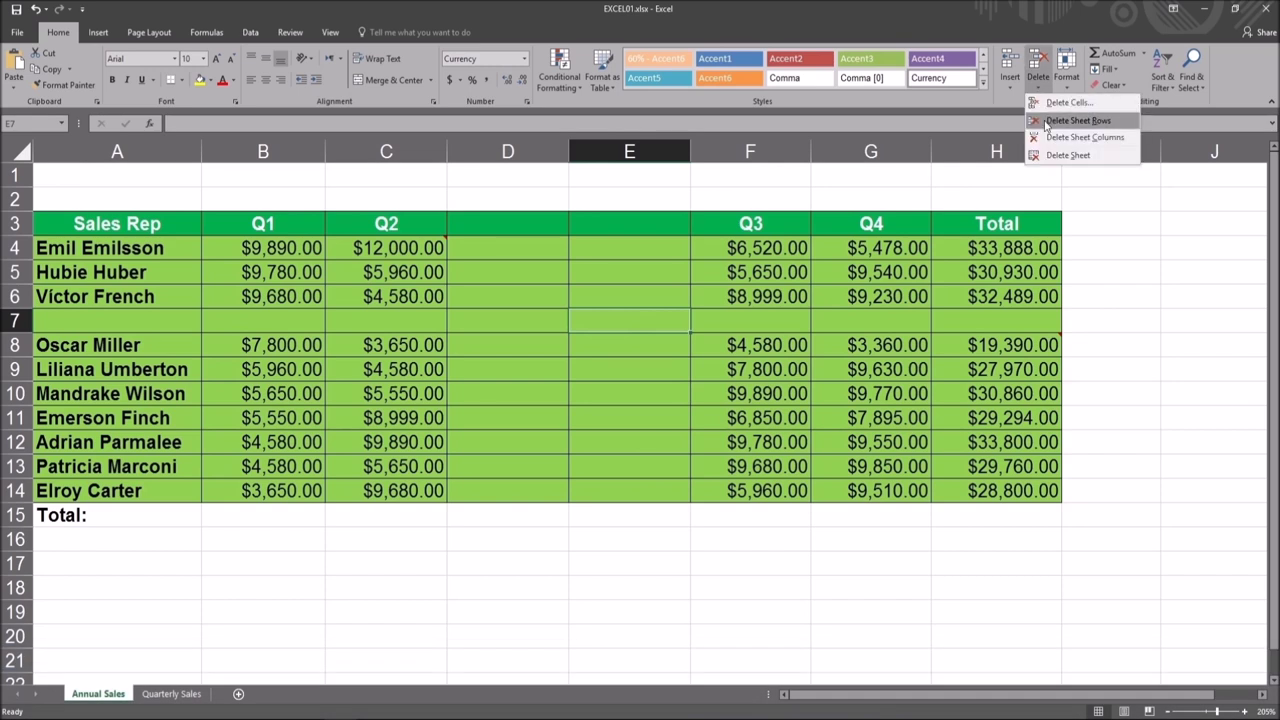
left_click(1076, 120)
left_click_drag(845, 224, 303, 229)
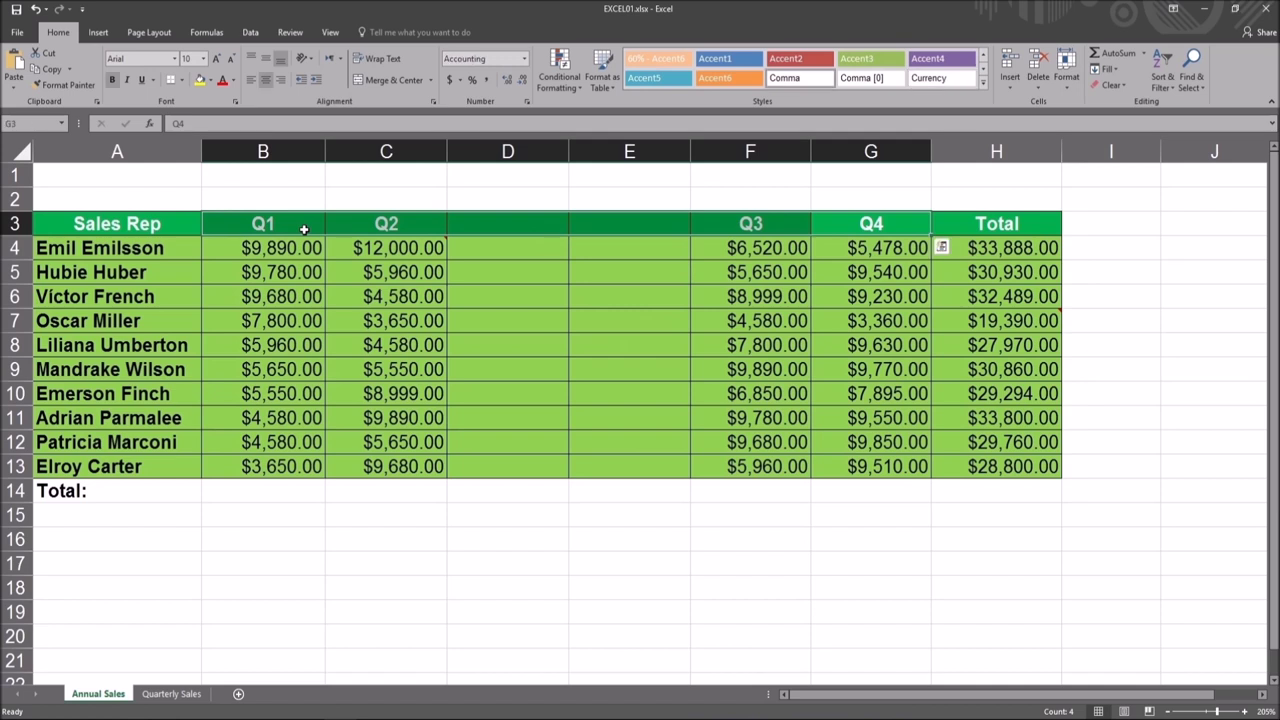
- Clear the Q1–Q4 headers and enter Monday in B3 and Tuesday in C3
key("Delete")
left_click(281, 224)
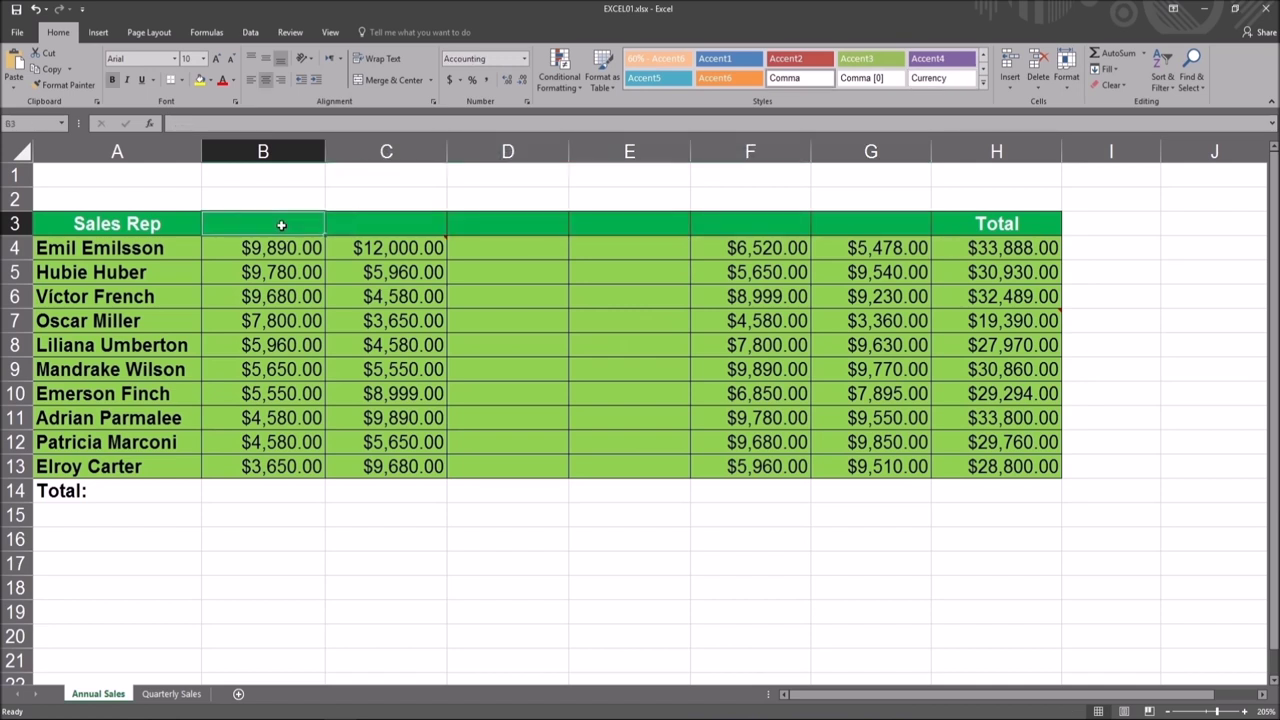
type("Monday")
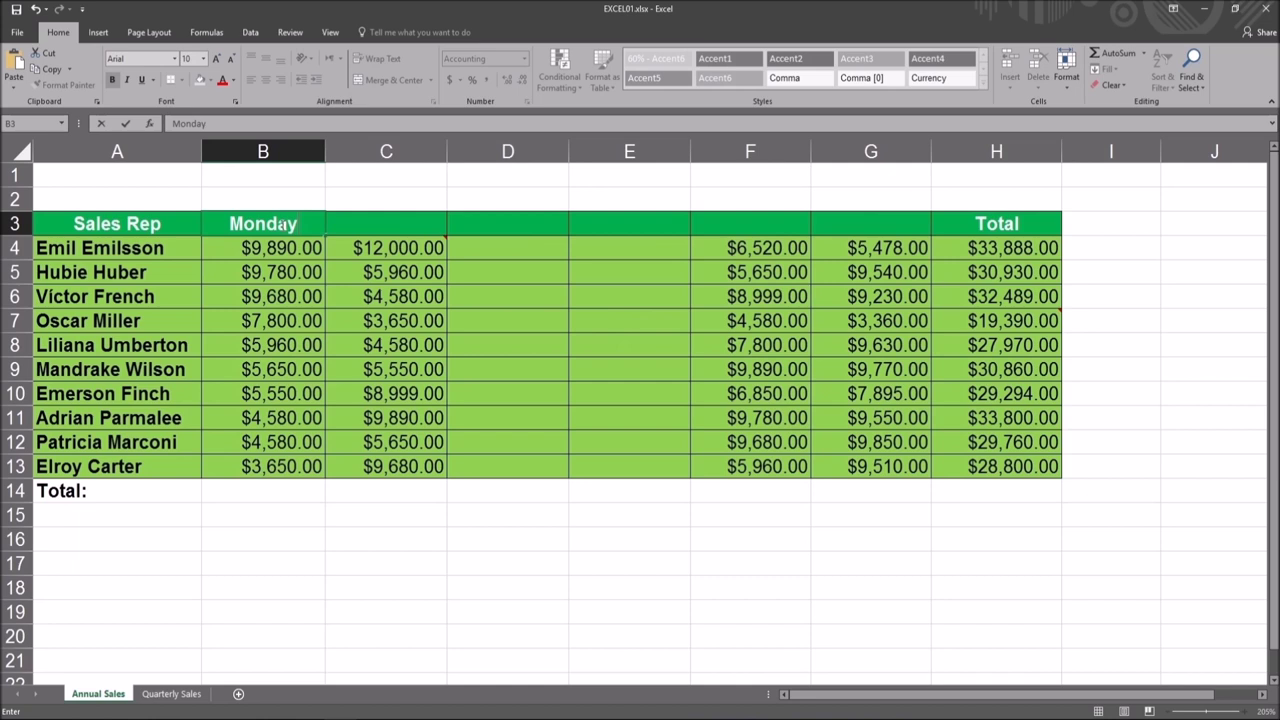
key("Tab")
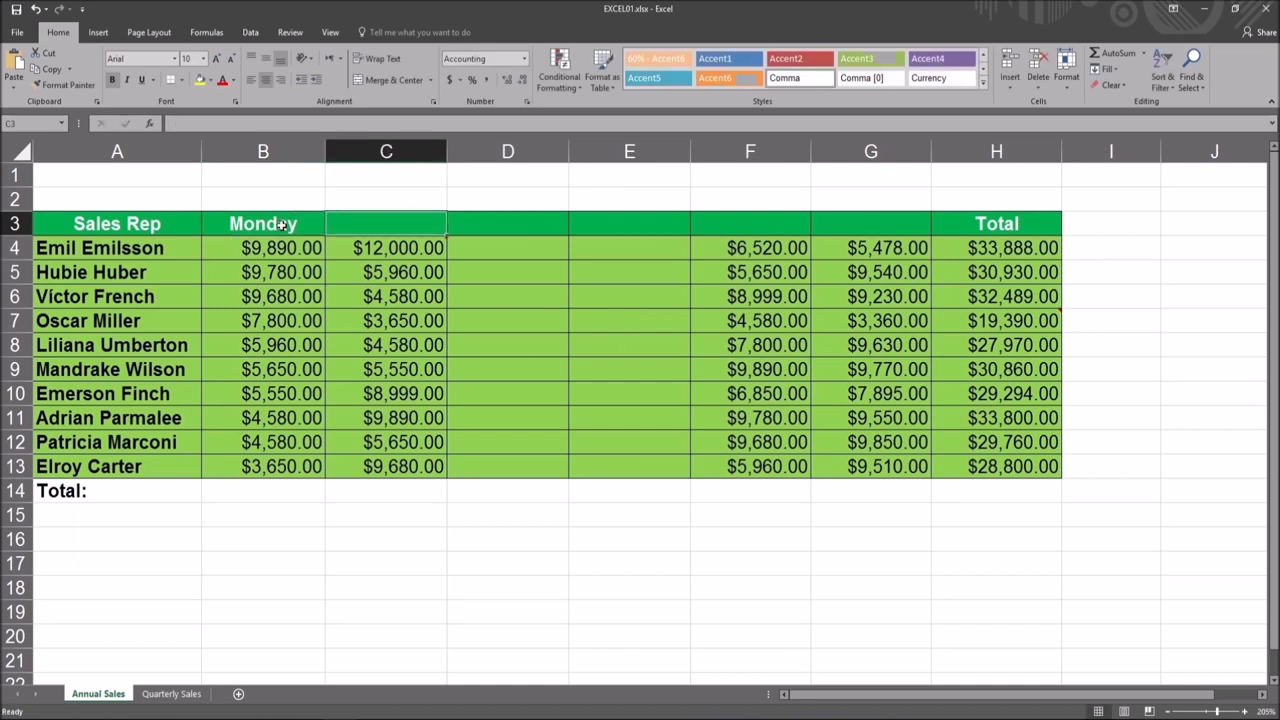
type("Tuesday")
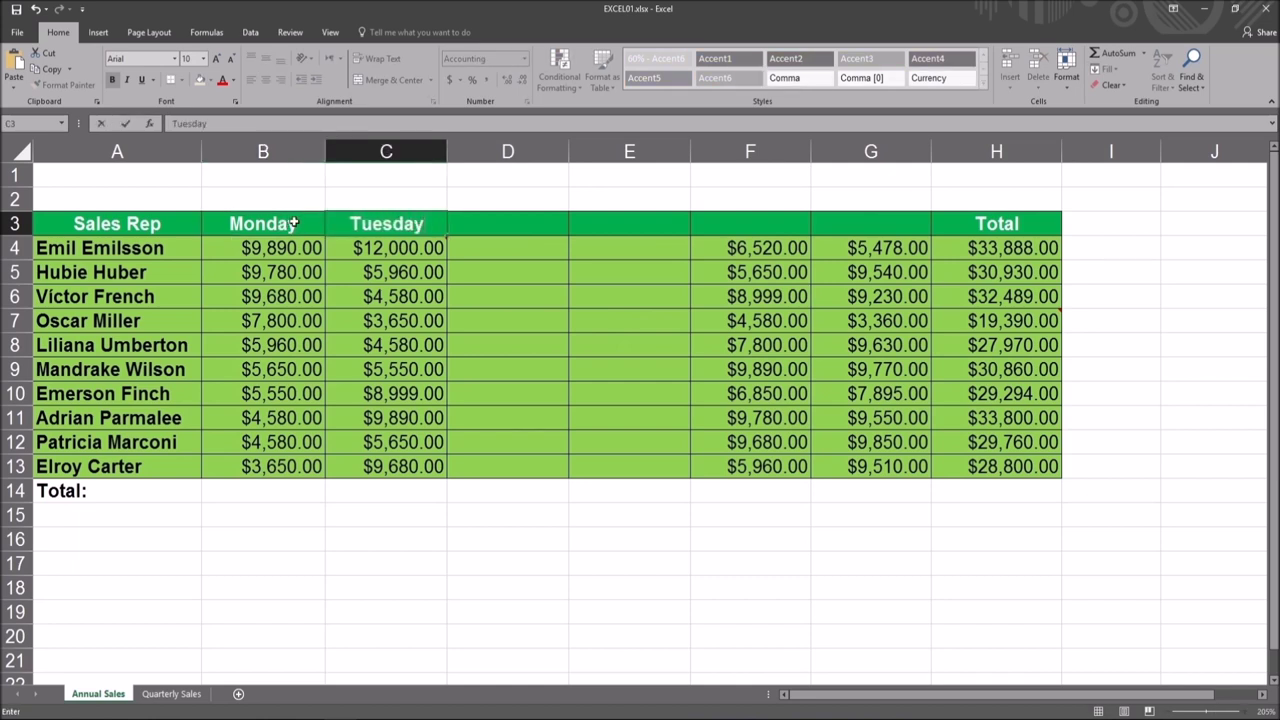
left_click(288, 224)
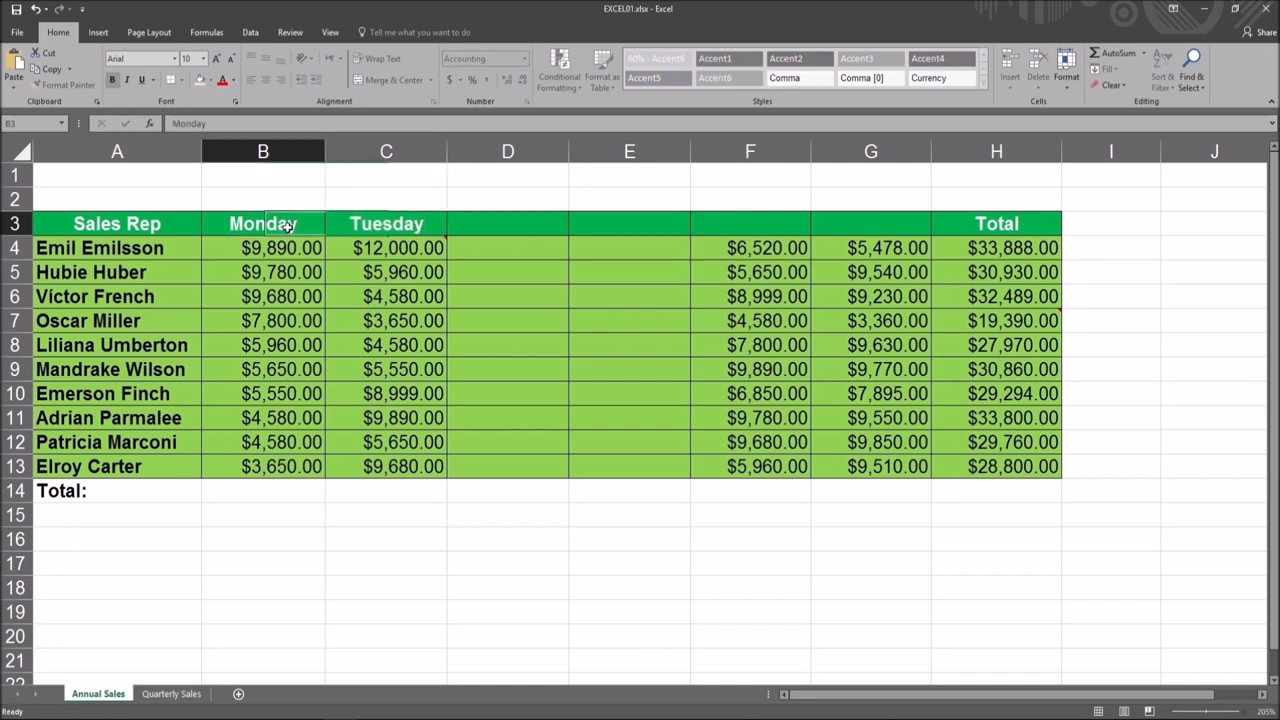
- Autofill the weekday series from Monday through Saturday across to G3
left_click_drag(288, 224, 337, 222)
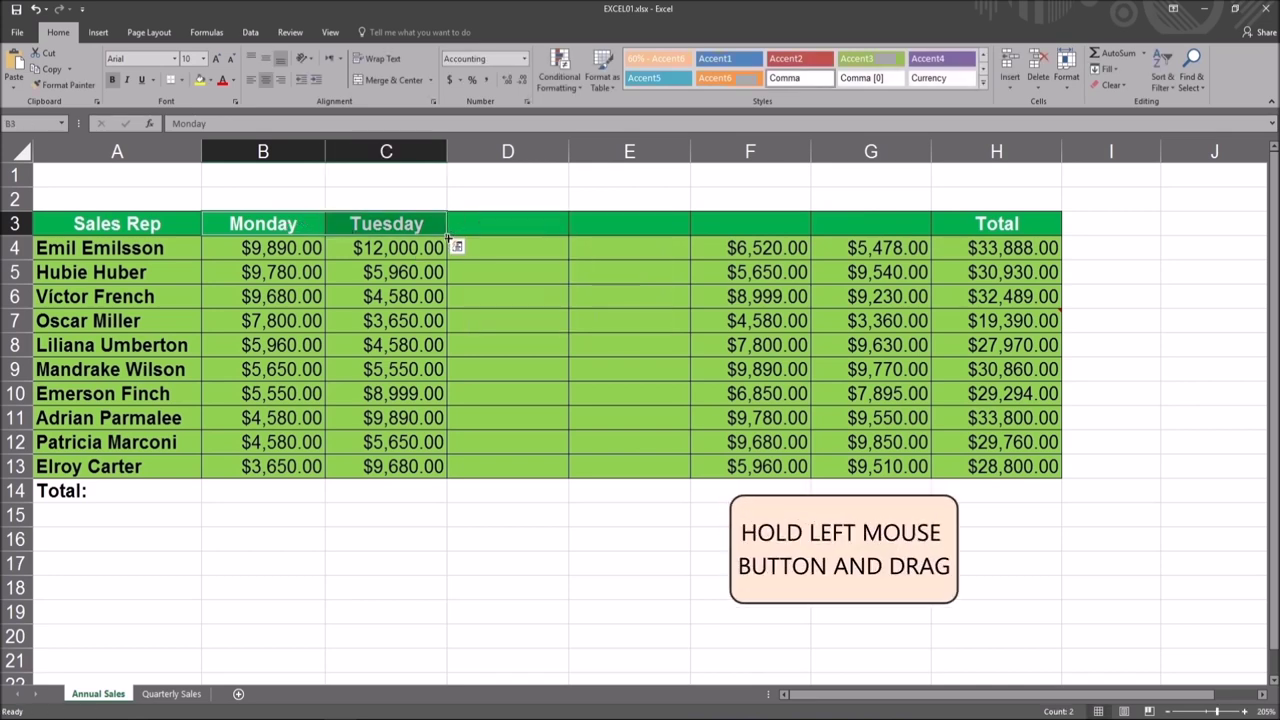
left_click_drag(447, 236, 507, 236)
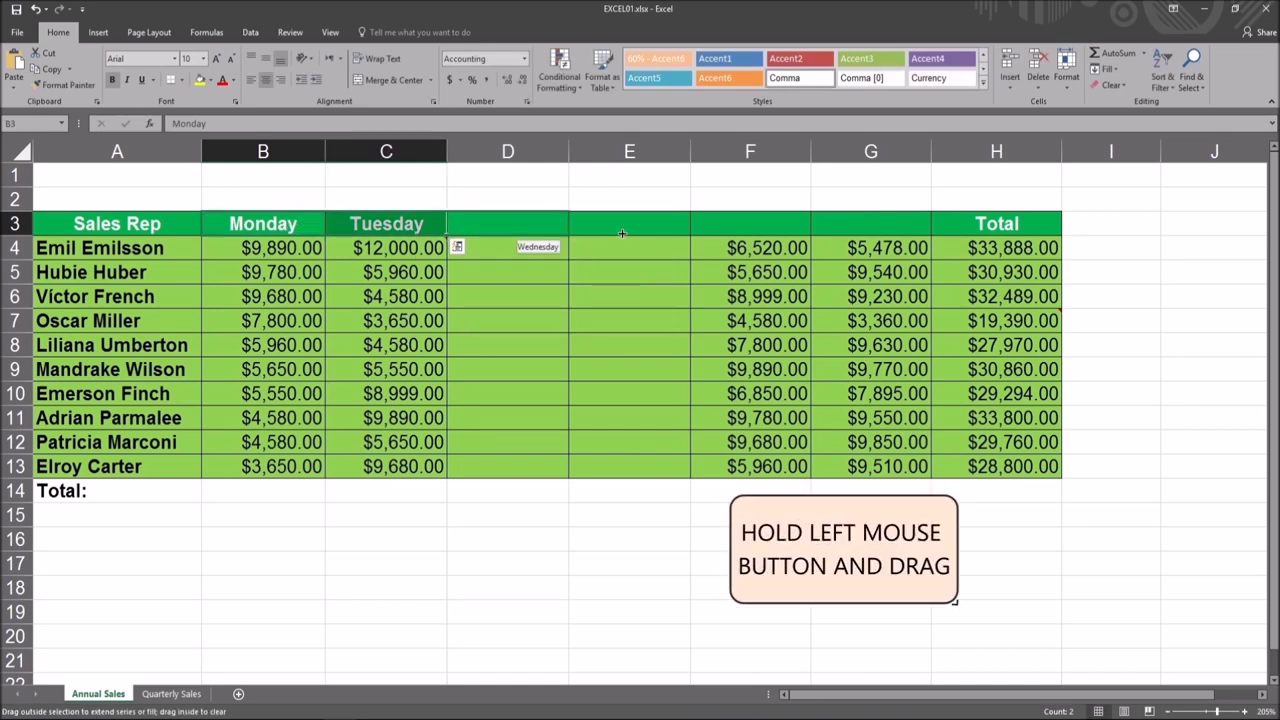
left_click_drag(622, 233, 843, 232)
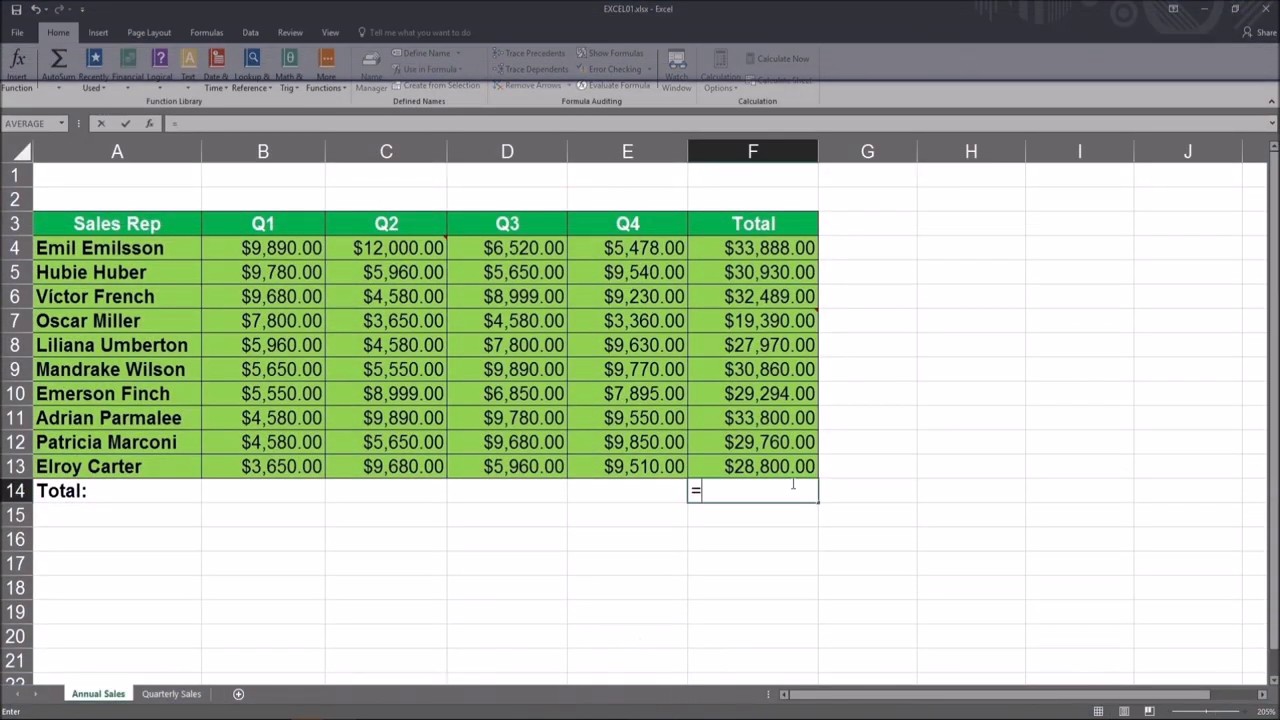
- Enter =sum(F3:F13) in F14 to total the reps' figures
type("sum(F3:F")
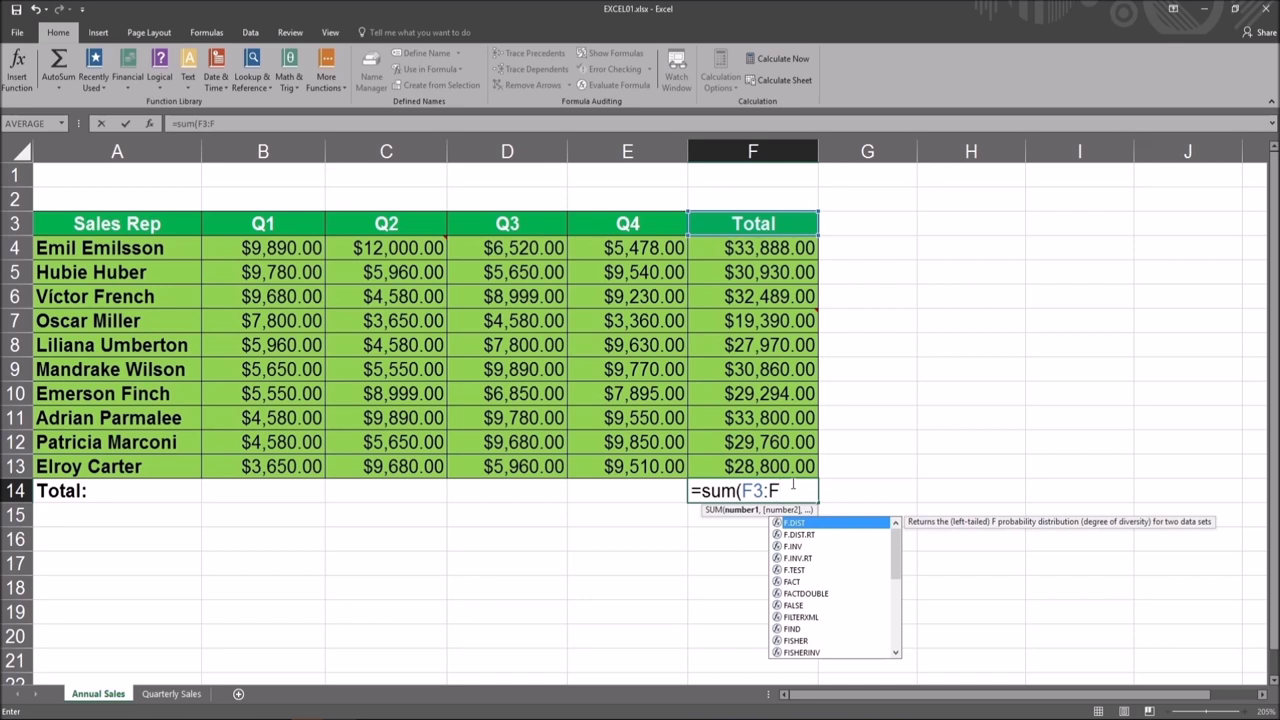
type("13")
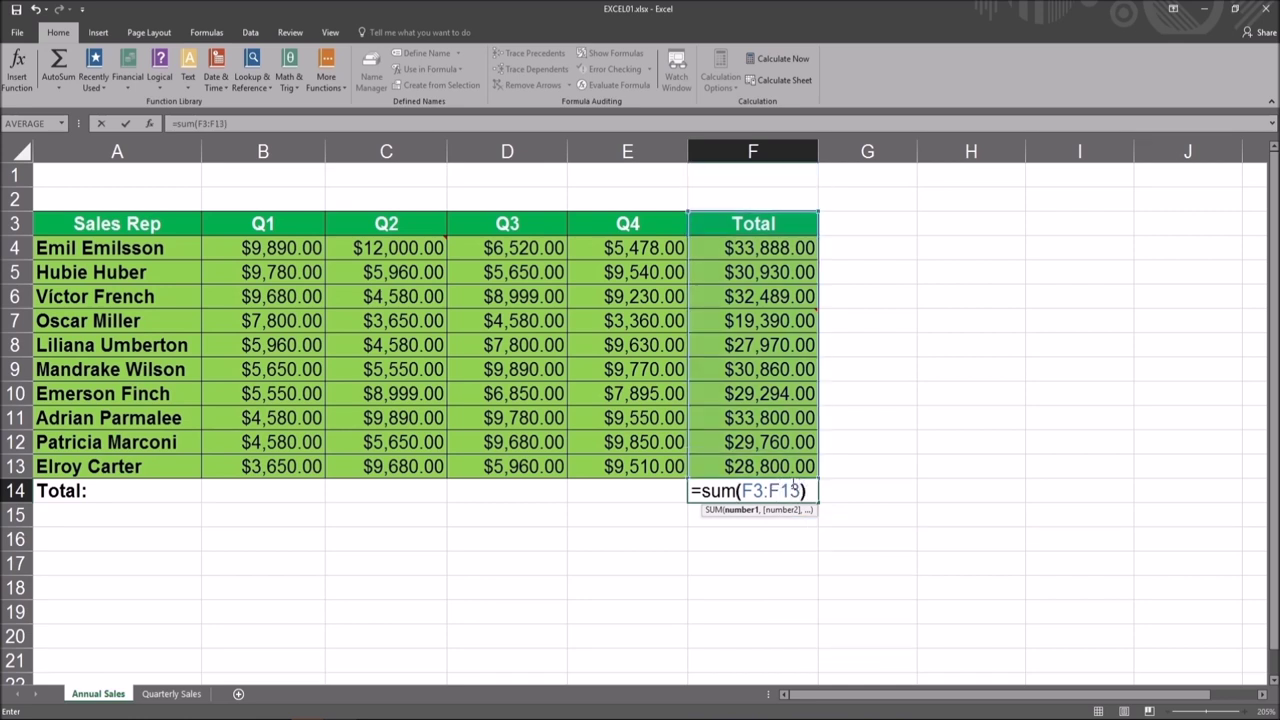
key("Return")
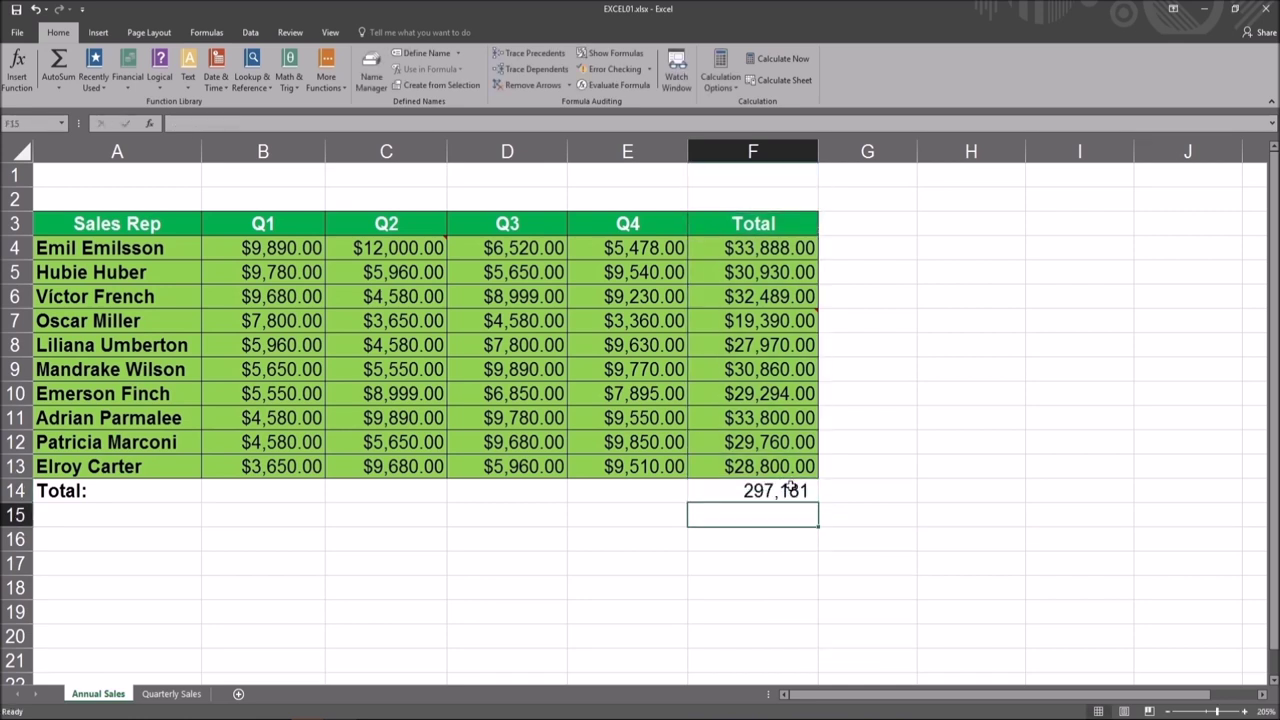
left_click(790, 489)
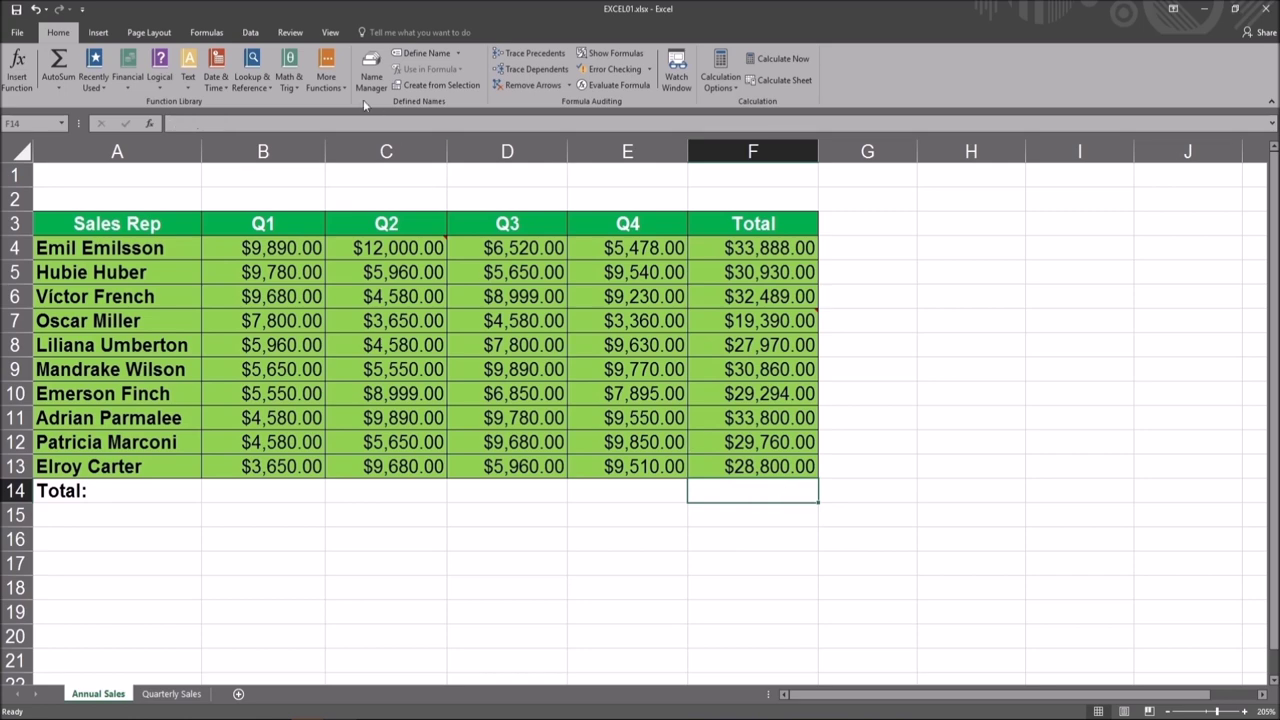
- Put =AVERAGE(F4:F13) in F14 from the Statistical functions list
left_click(326, 72)
mouse_move(337, 105)
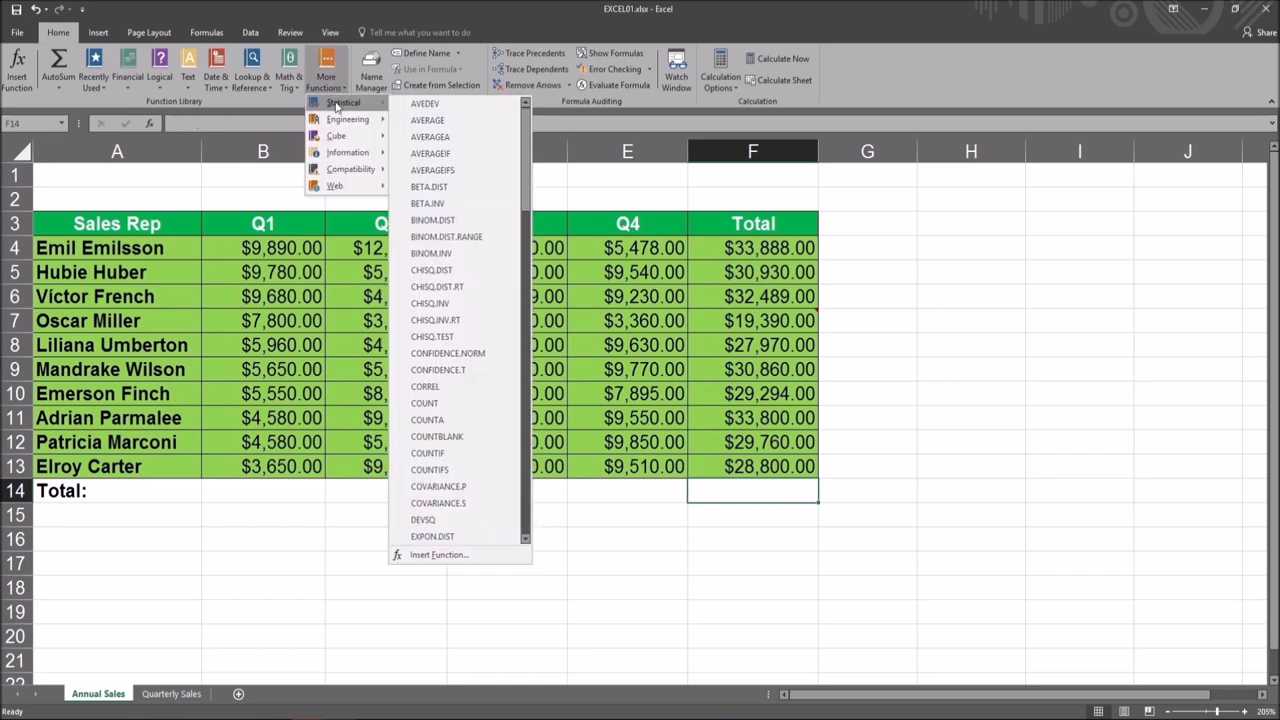
left_click(430, 121)
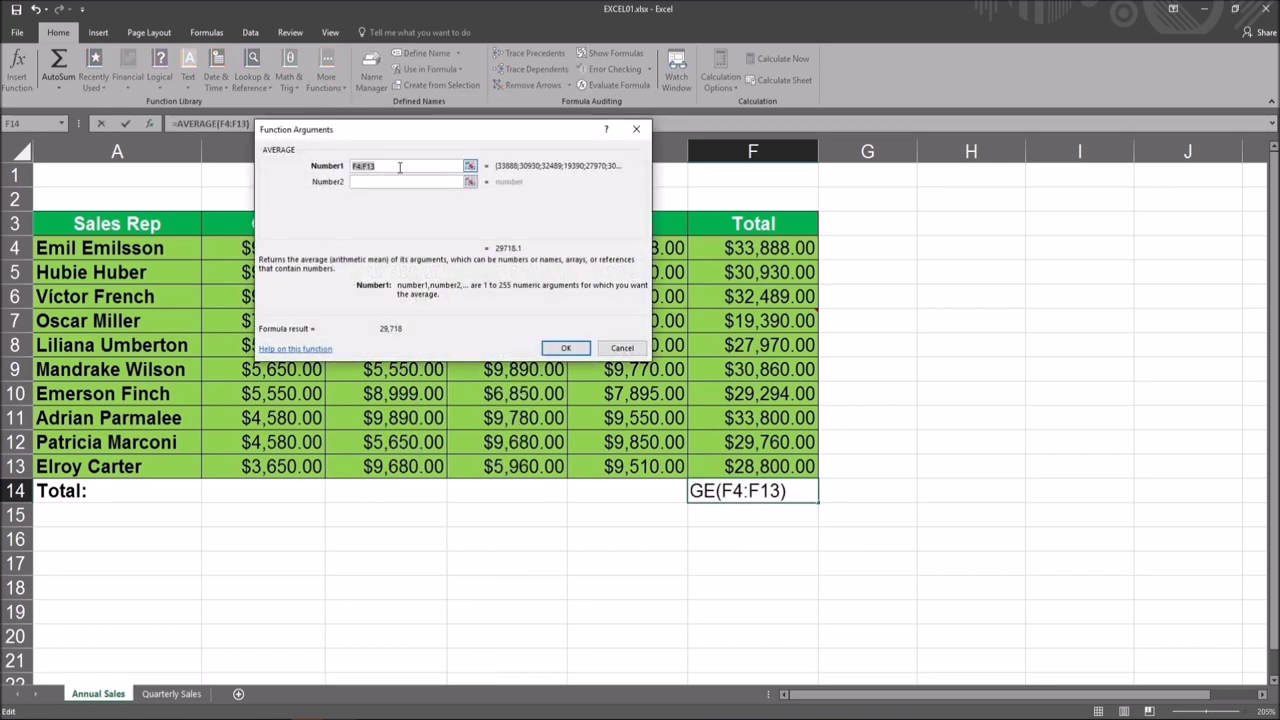
left_click(555, 354)
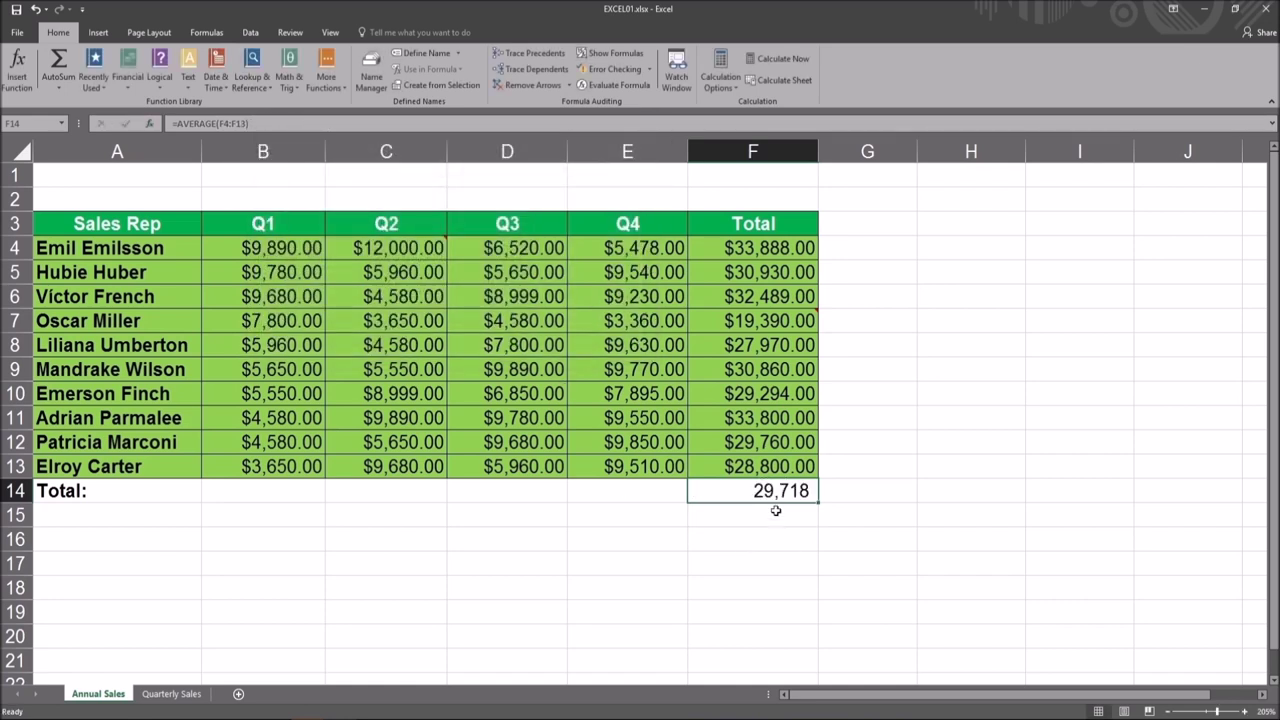